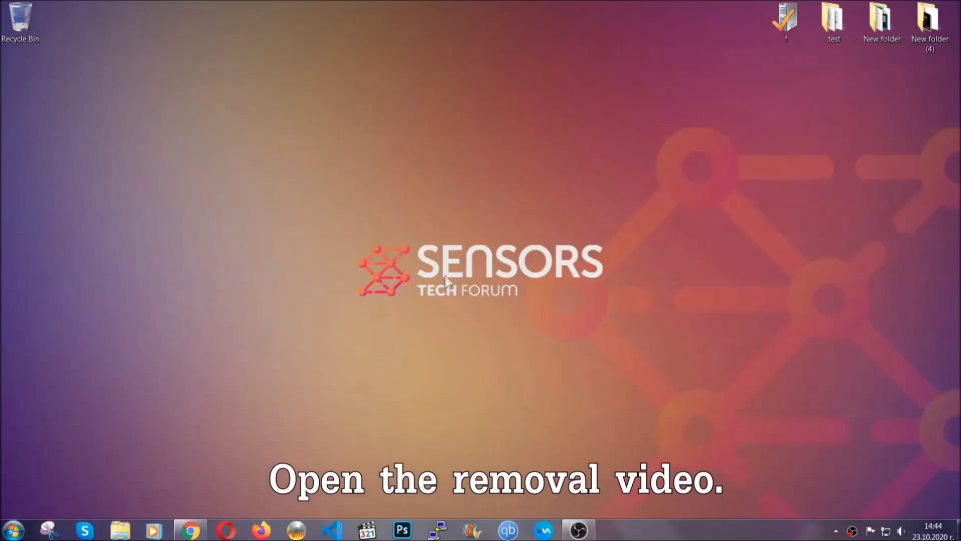
Step: Follow the removal video's description link to the article and download SpyHunter-Installer.exe
click(190, 531)
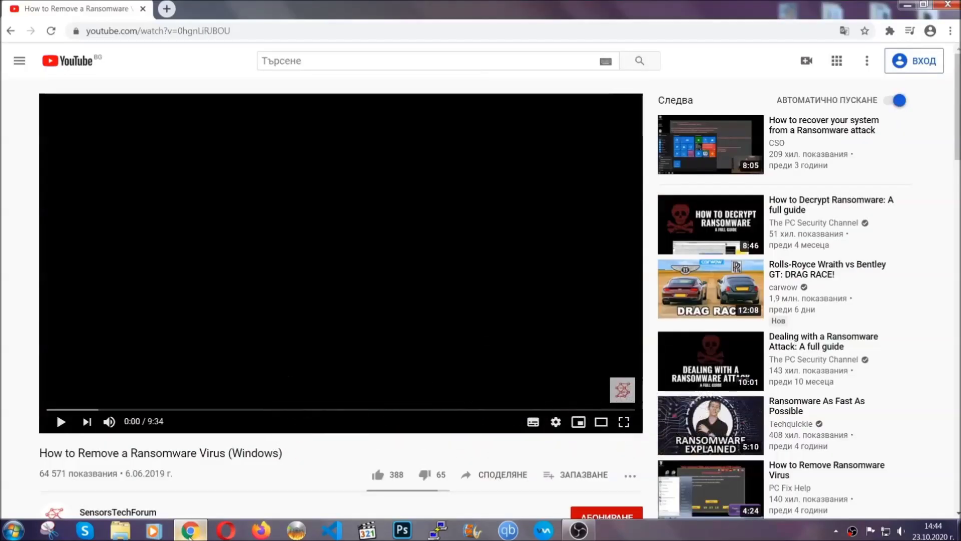
scroll(175, 408, down, 3)
scroll(176, 407, down, 1)
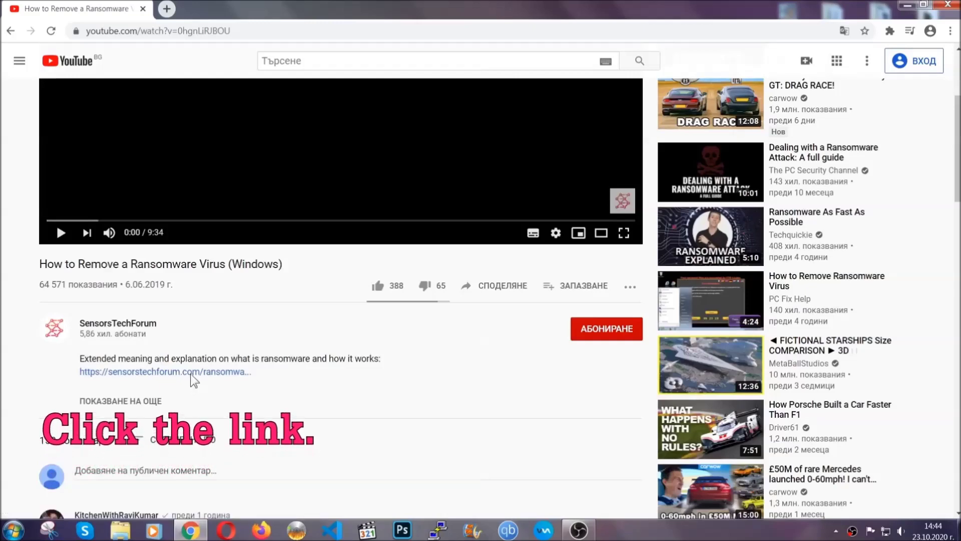
click(192, 381)
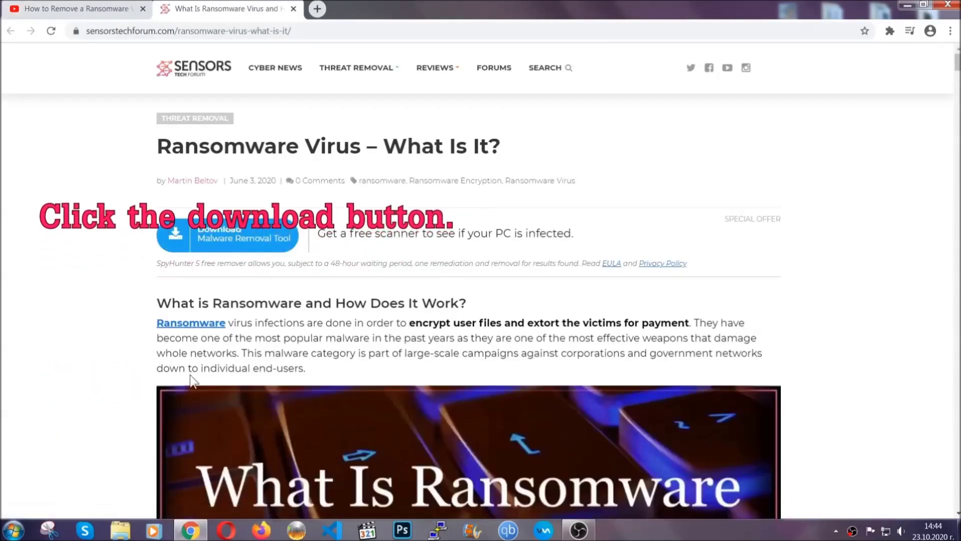
click(221, 239)
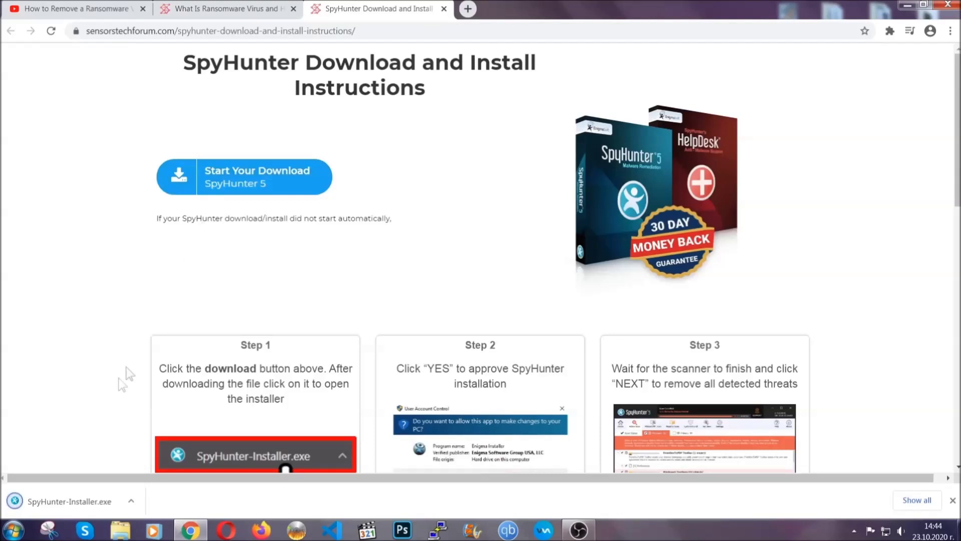
Step: Install SpyHunter 5 from SpyHunter-Installer.exe in English, accepting the EULA and Privacy Policy
click(68, 500)
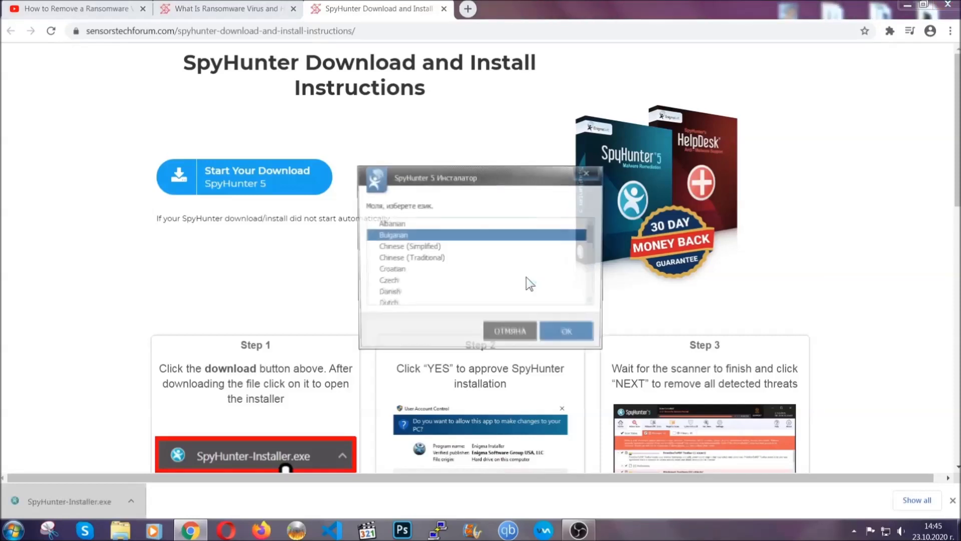
scroll(501, 279, down, 1)
scroll(493, 275, down, 1)
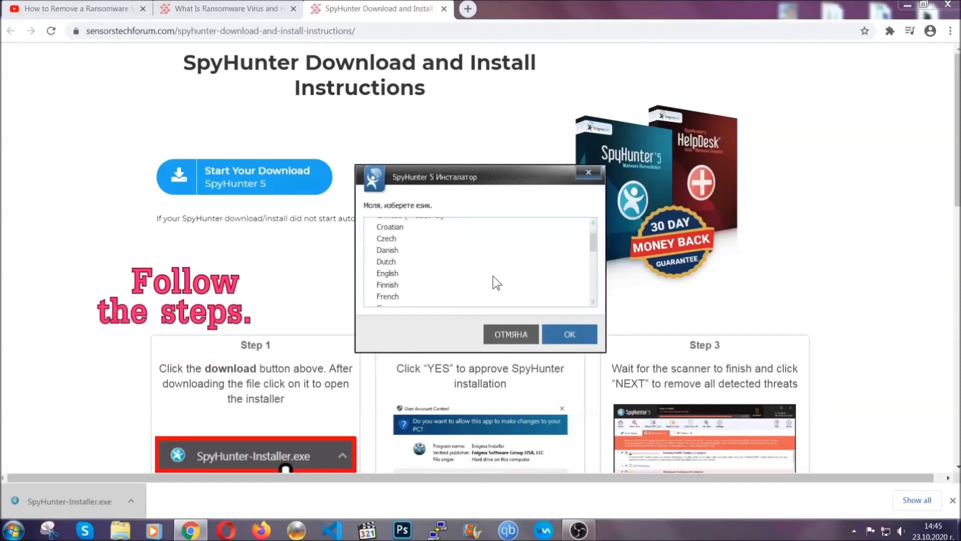
click(450, 273)
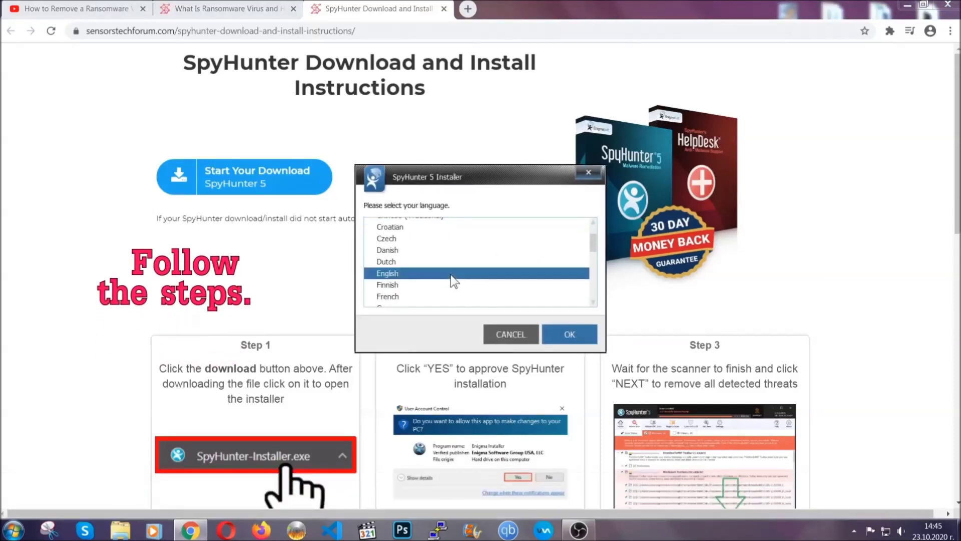
click(560, 333)
click(580, 347)
click(550, 324)
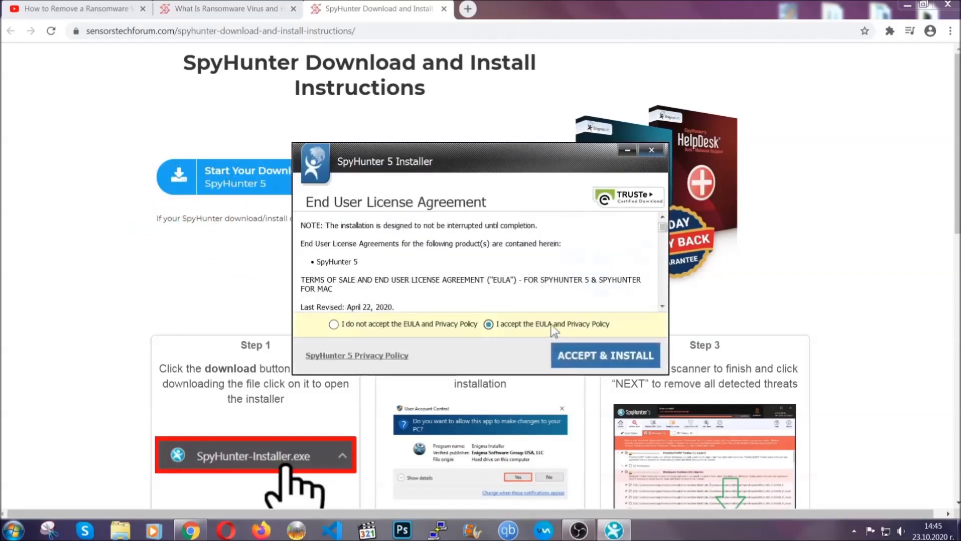
click(573, 354)
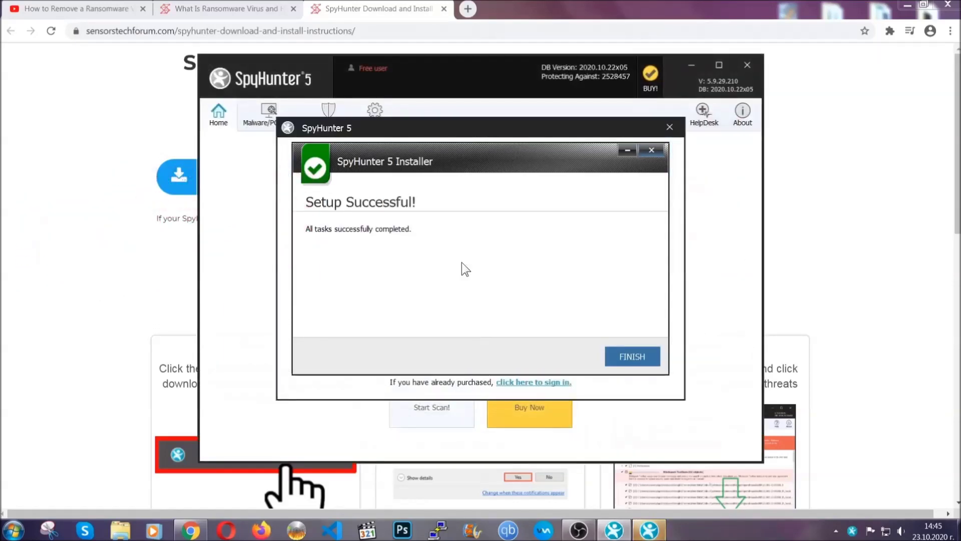
click(615, 358)
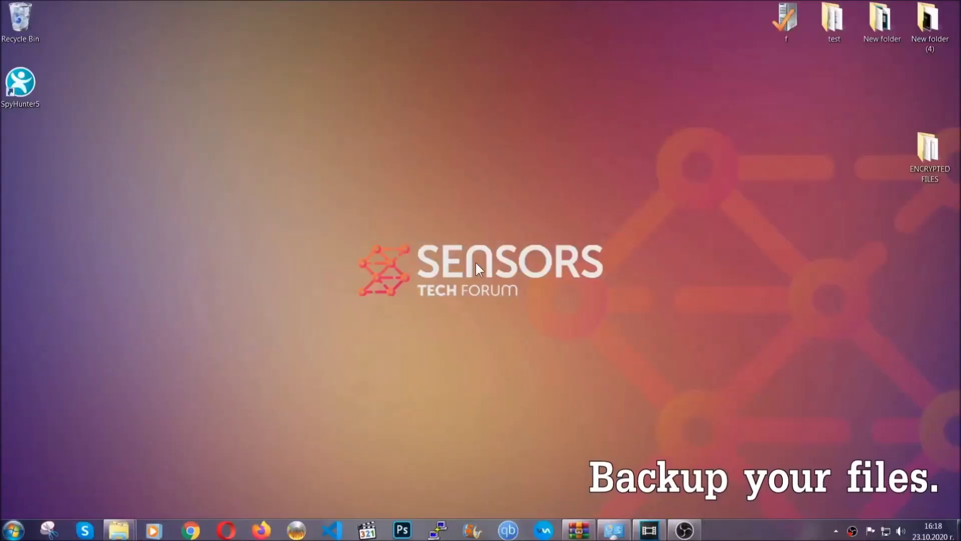
Step: Copy all six .efji files in the ENCRYPTED FILES folder
double_click(922, 154)
drag(357, 251, 752, 179)
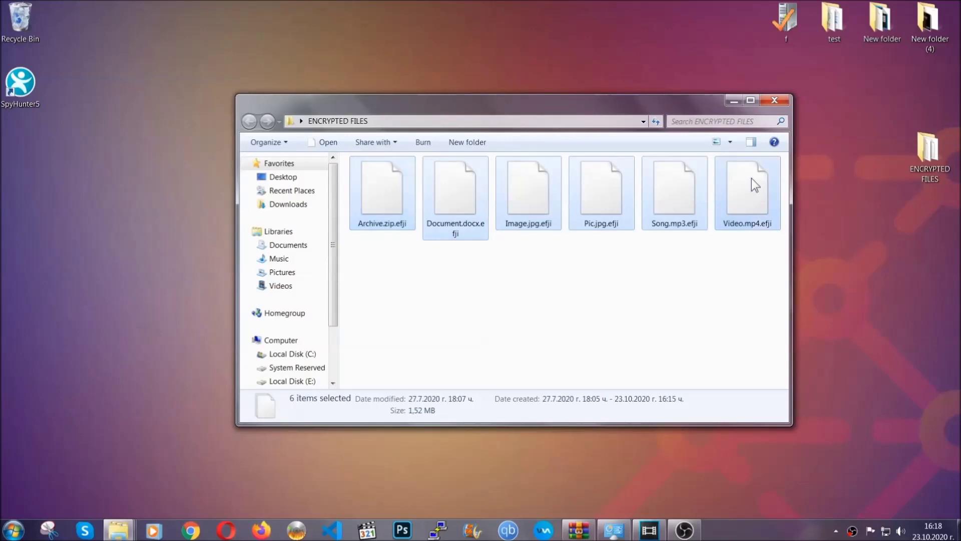
right_click(752, 178)
click(777, 310)
Step: Paste the six encrypted files onto FLASH DRIVE (H:) and close its window
click(734, 101)
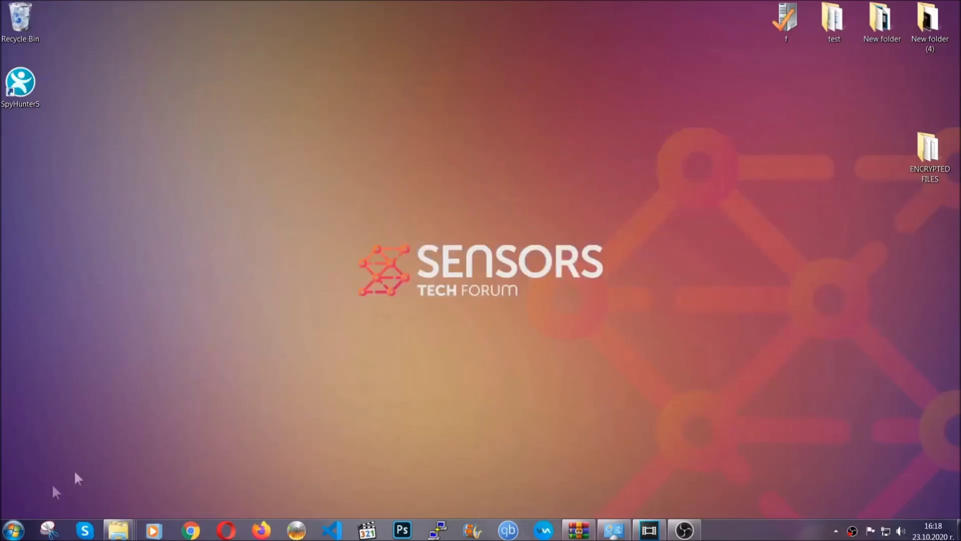
click(12, 530)
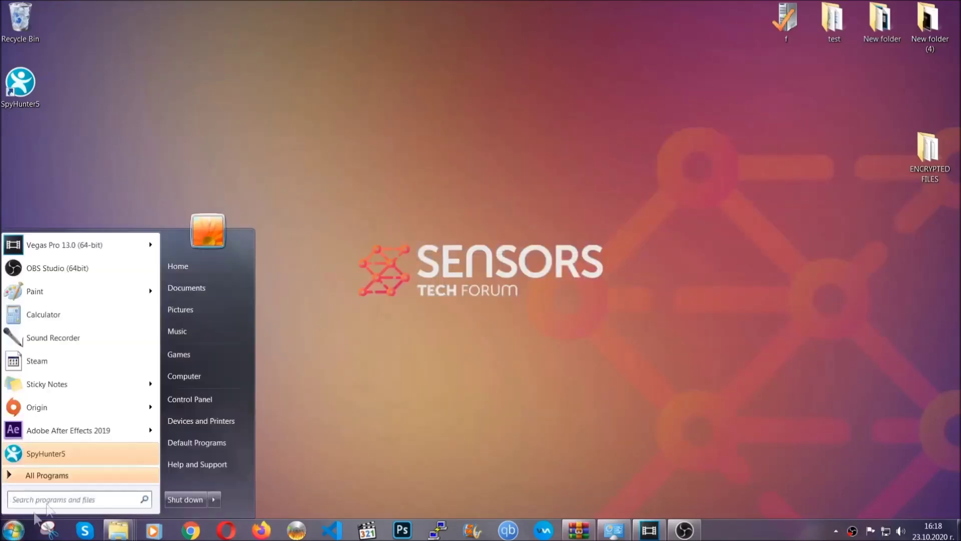
click(182, 374)
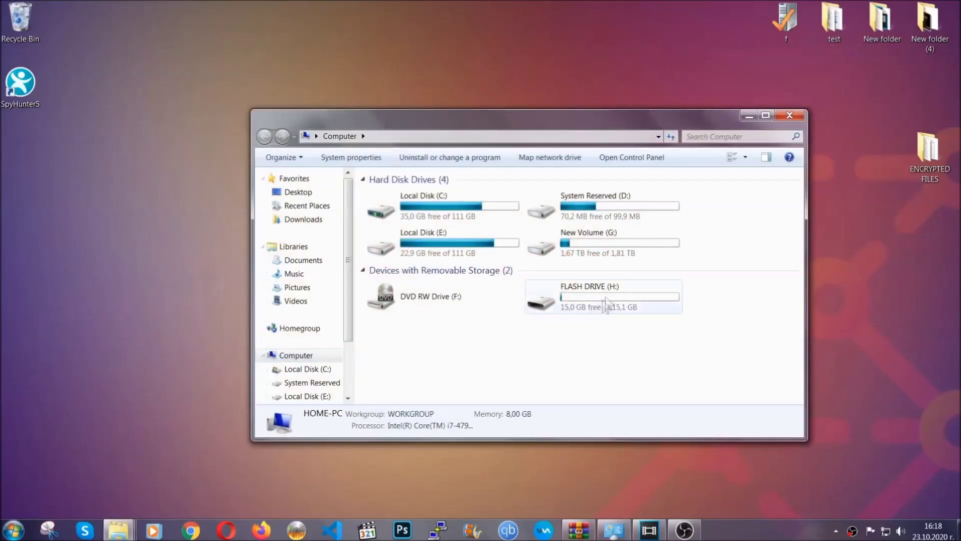
double_click(604, 299)
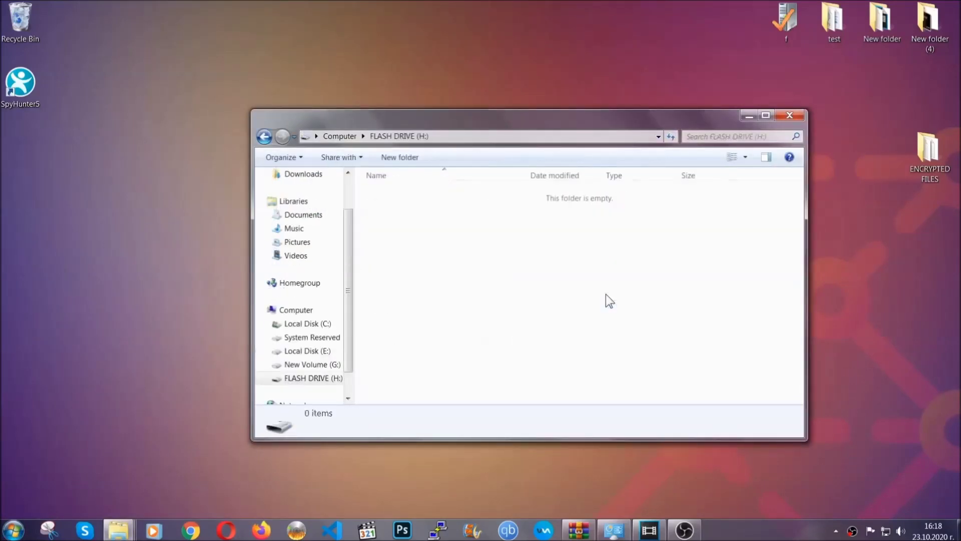
right_click(415, 223)
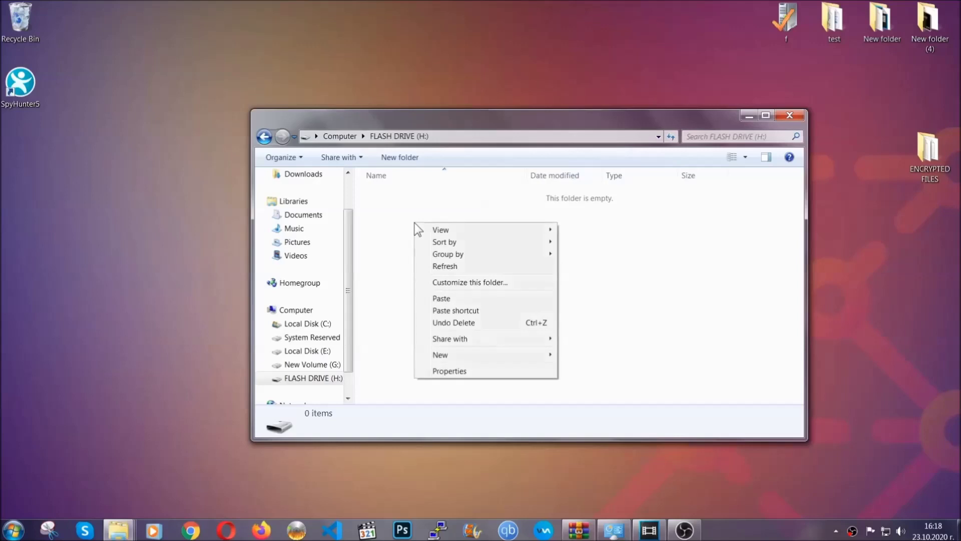
click(440, 298)
click(438, 300)
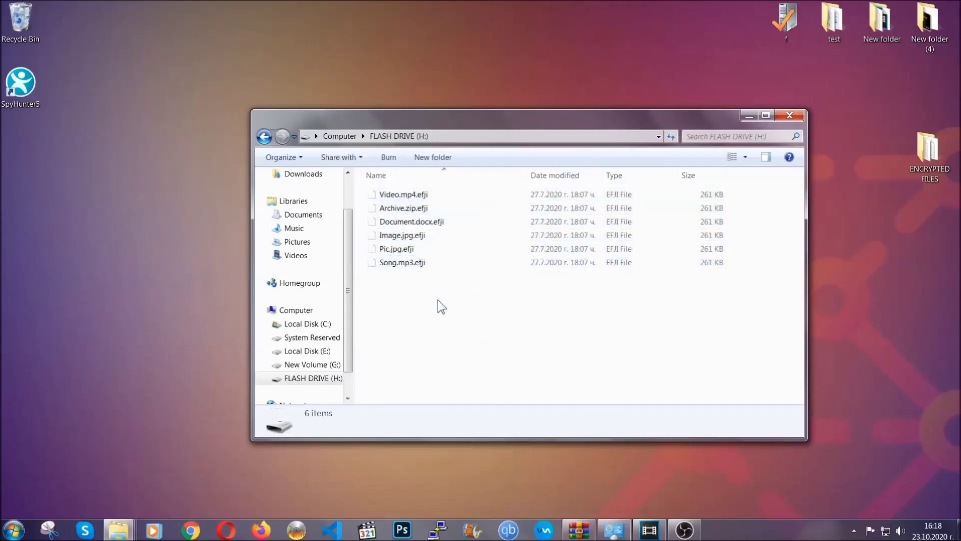
click(791, 114)
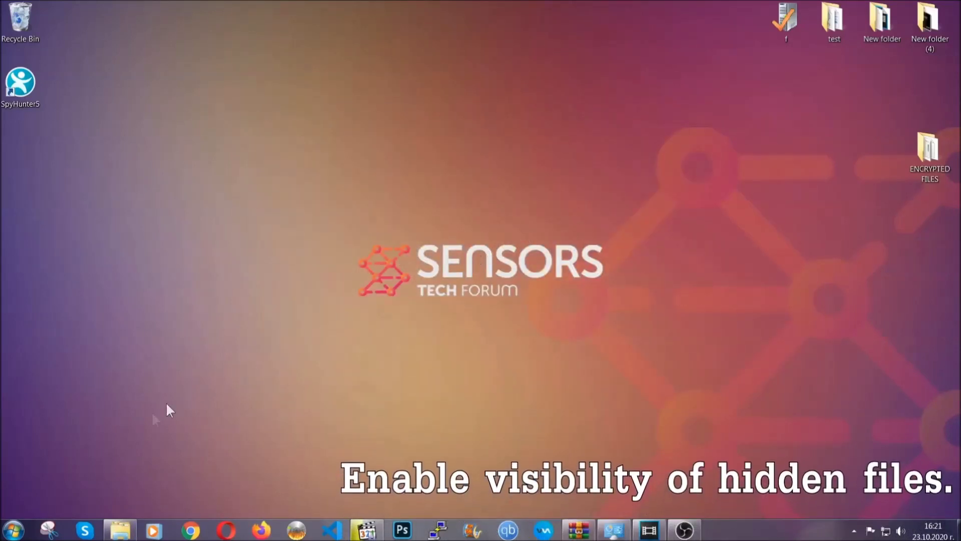
Step: Find 'show hidden files and folders' in Start and enable 'Show hidden files, folders, and drives'
click(14, 529)
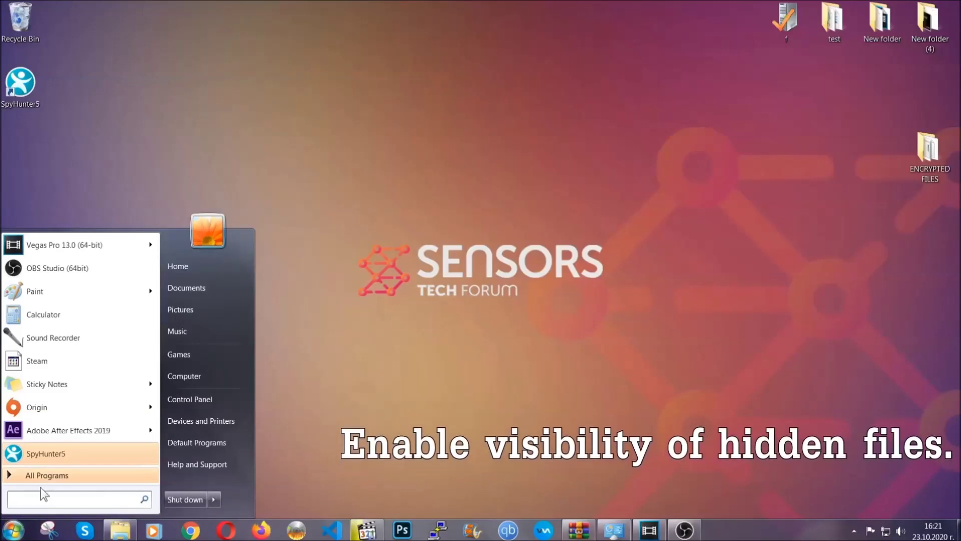
text(showh)
key(BackSpace)
text(hidden files and folders)
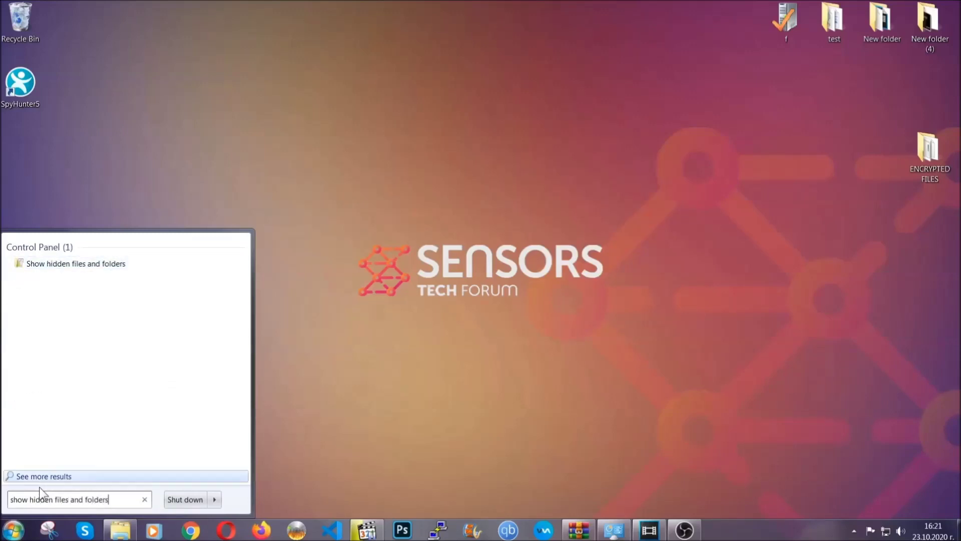
click(114, 265)
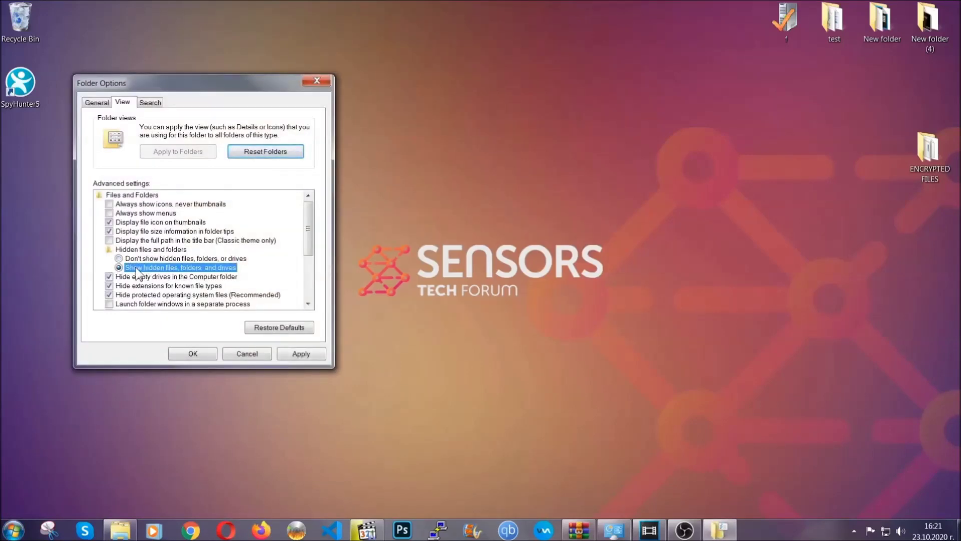
click(298, 357)
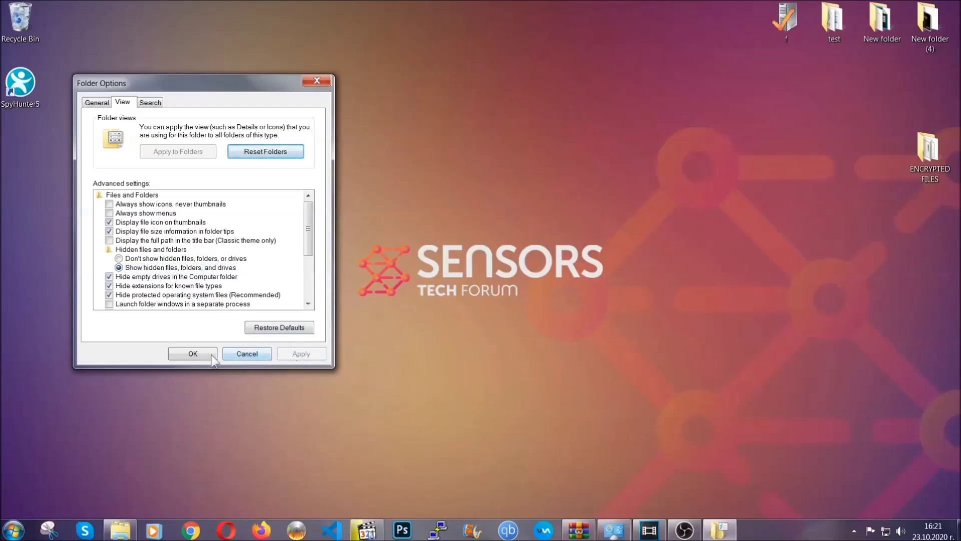
click(192, 353)
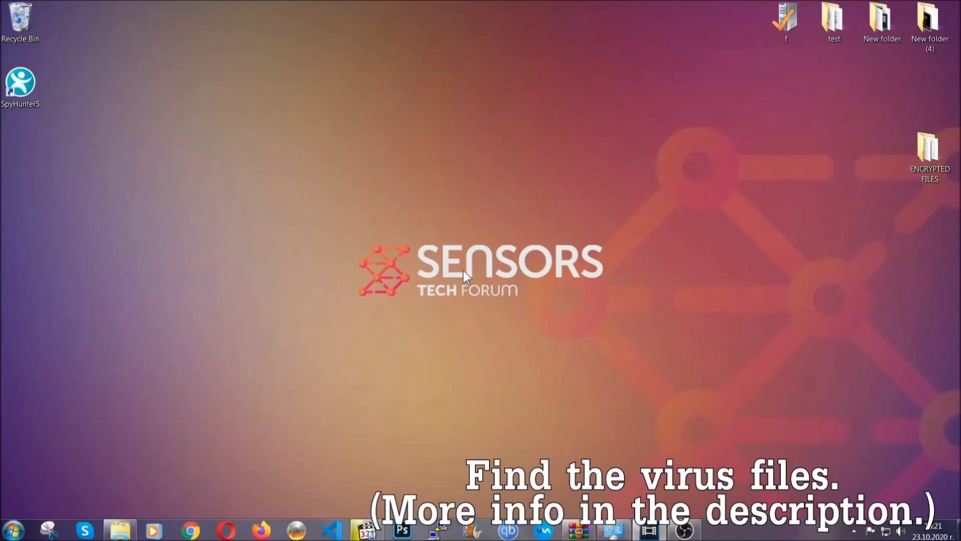
Step: Search Computer for fileextension:exe files named Example Virus Name
click(12, 530)
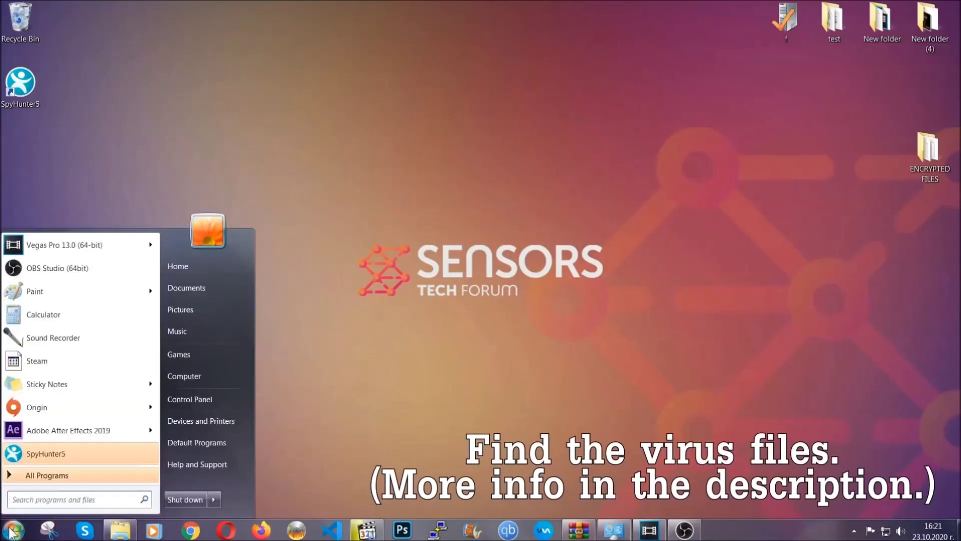
click(197, 375)
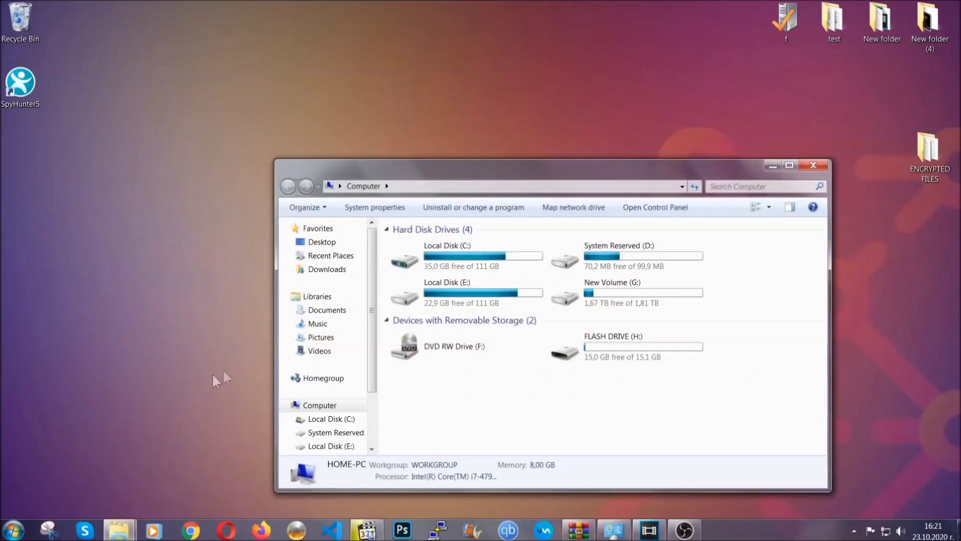
drag(520, 177, 458, 134)
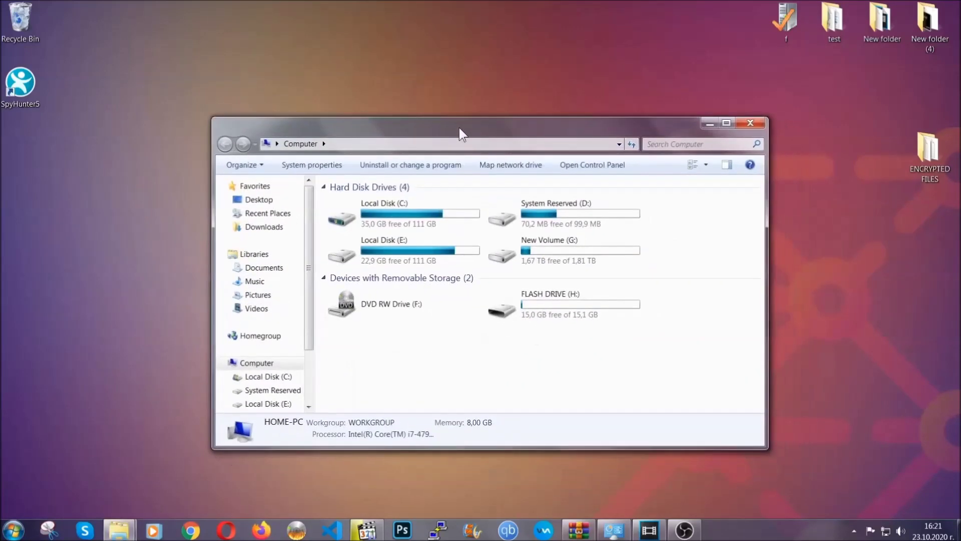
click(656, 143)
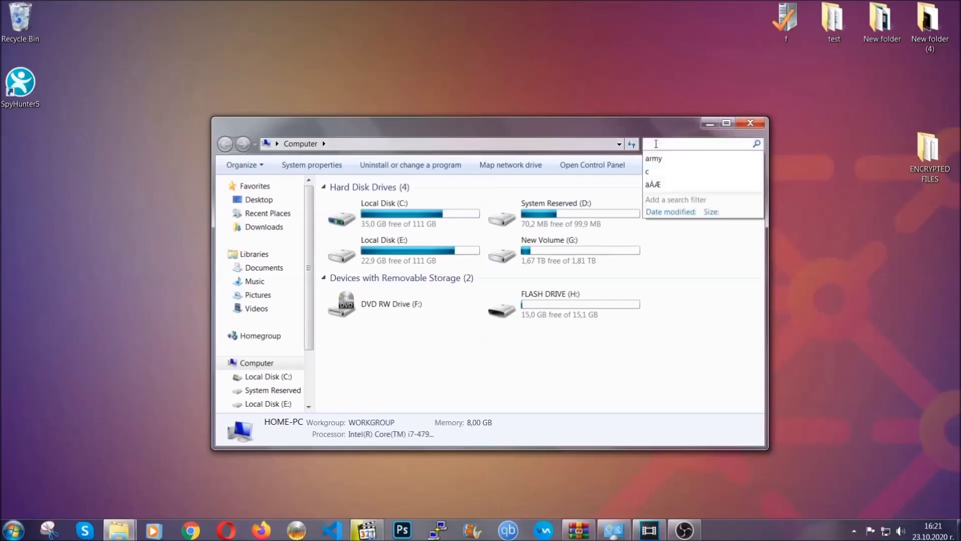
text(fileextension)
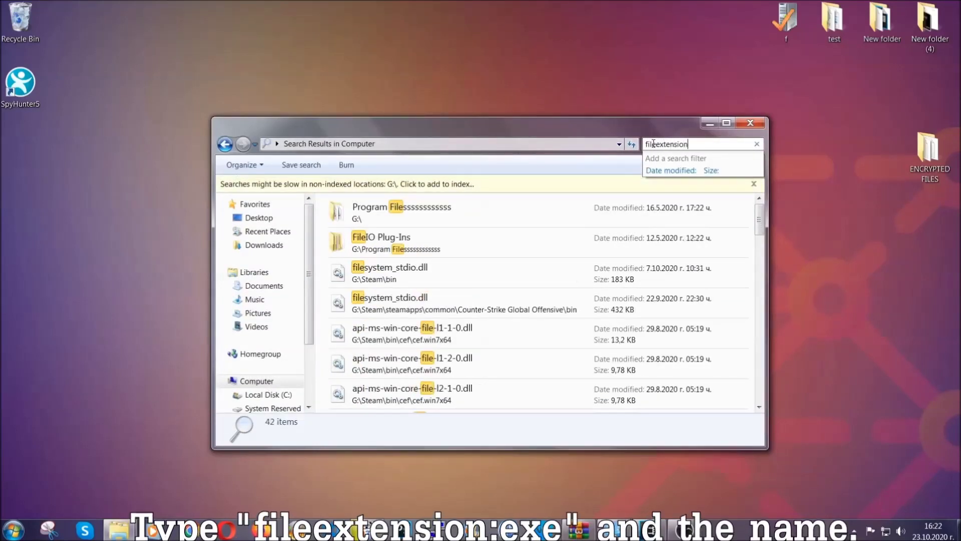
text(:exe E)
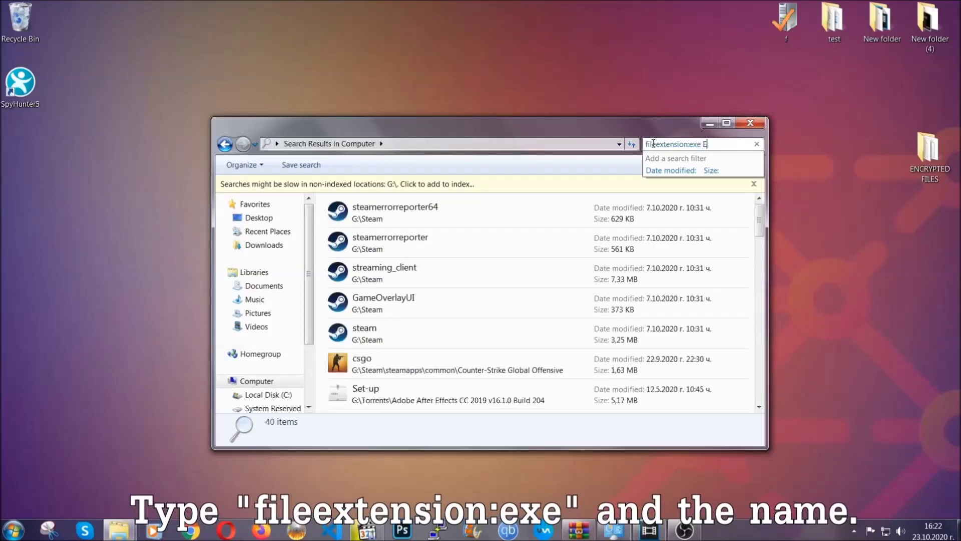
text(xample Virs)
text(s Name)
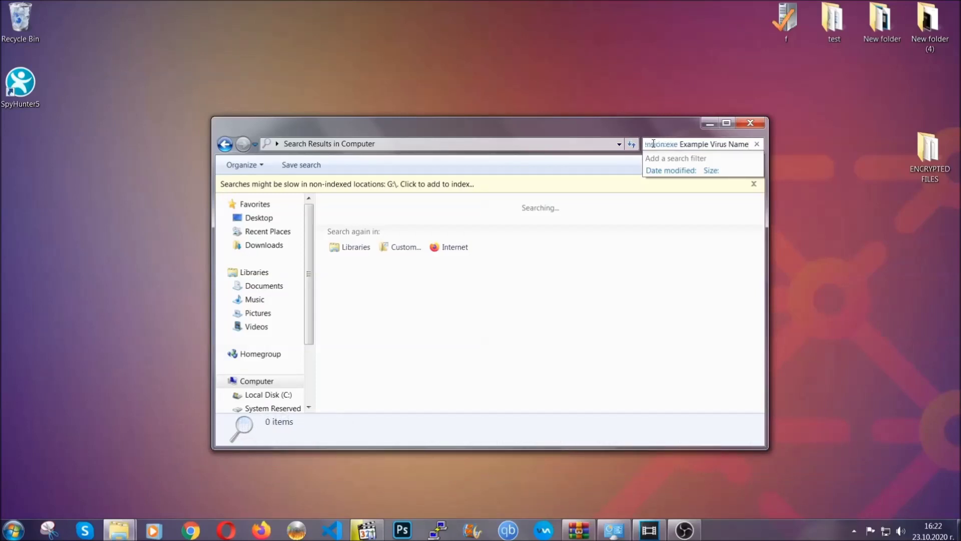
key(Return)
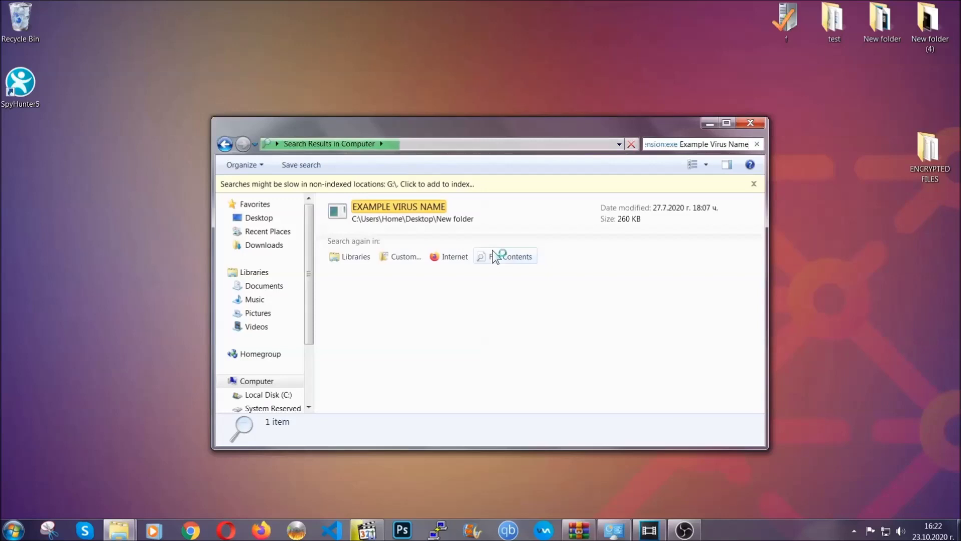
Step: Delete the EXAMPLE VIRUS NAME result to the Recycle Bin and close the search window
click(420, 204)
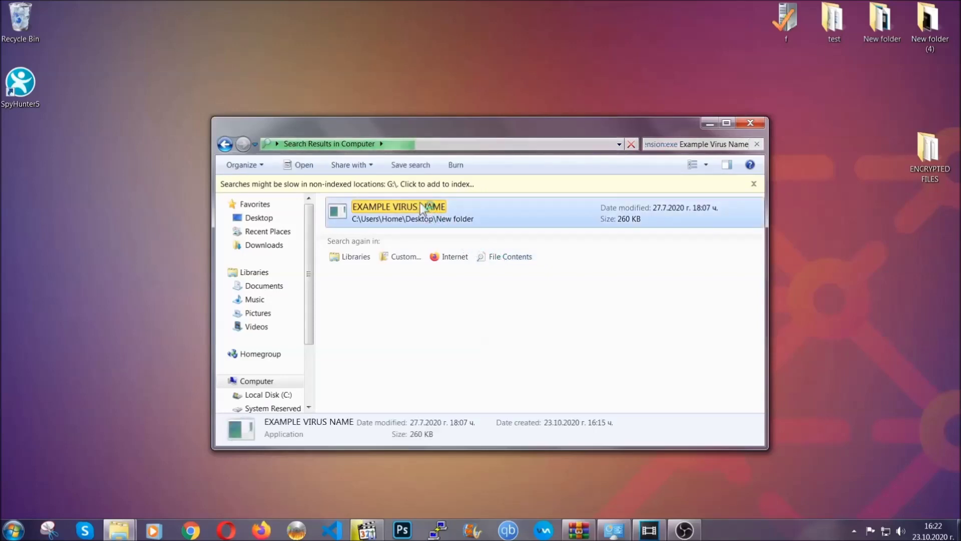
right_click(420, 206)
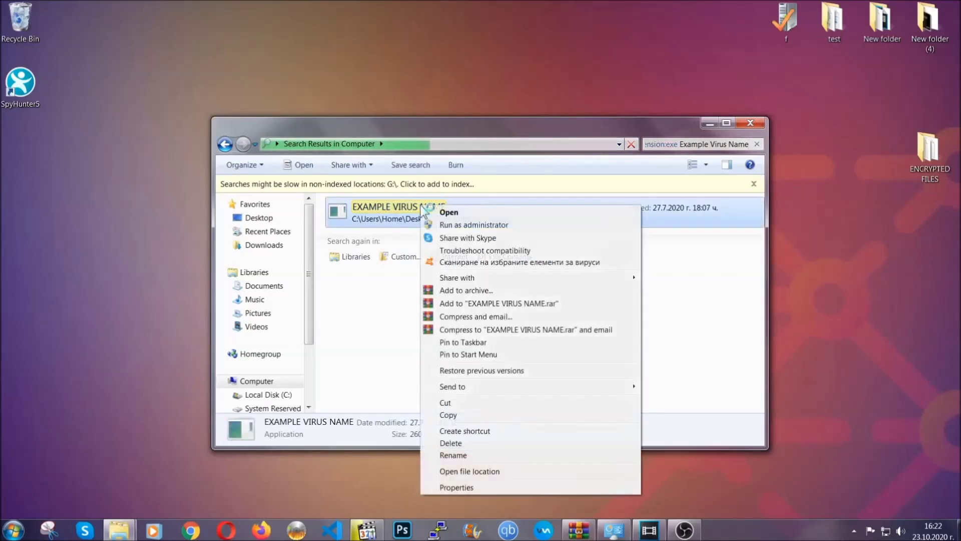
click(464, 443)
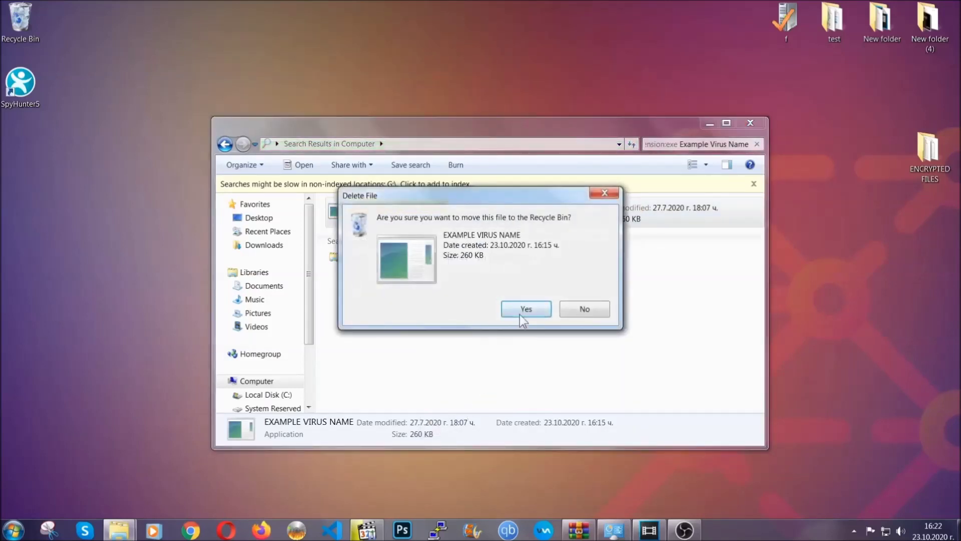
click(526, 309)
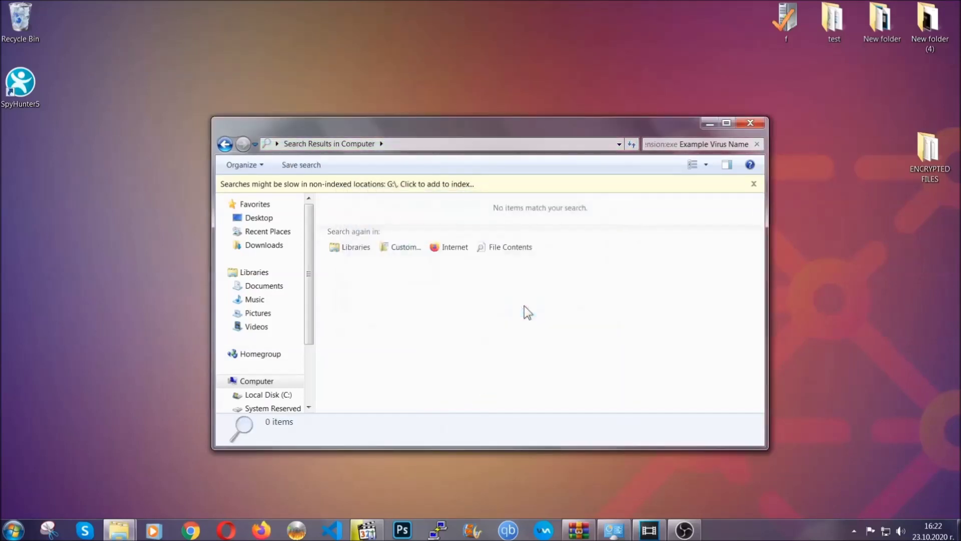
click(751, 122)
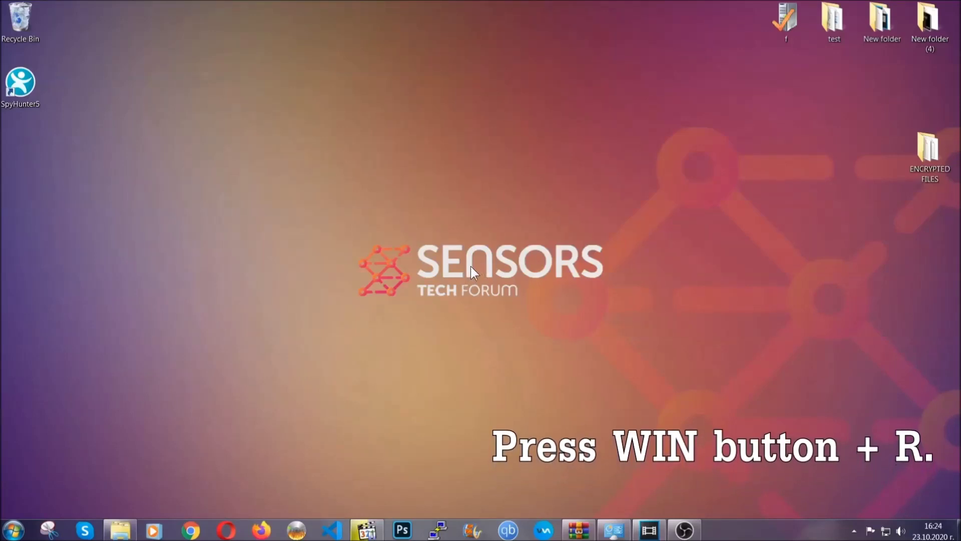
Step: Launch REGEDIT and export the entire registry to the desktop as BACKUP
key(super+r)
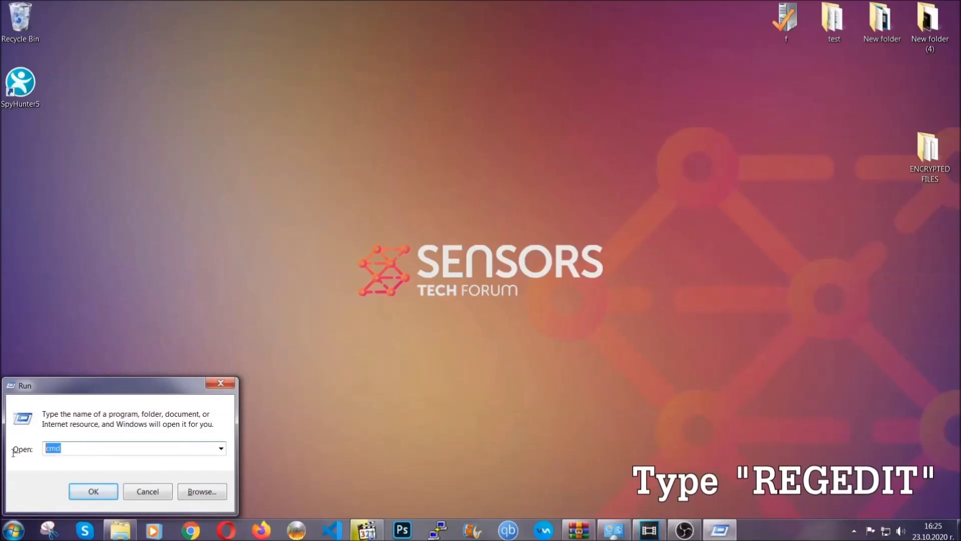
text(REGEDIT)
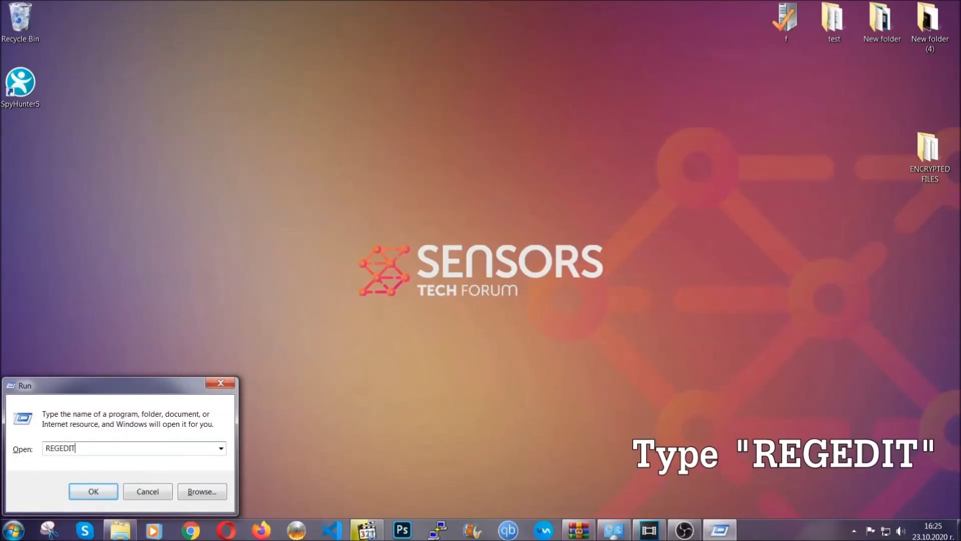
click(82, 489)
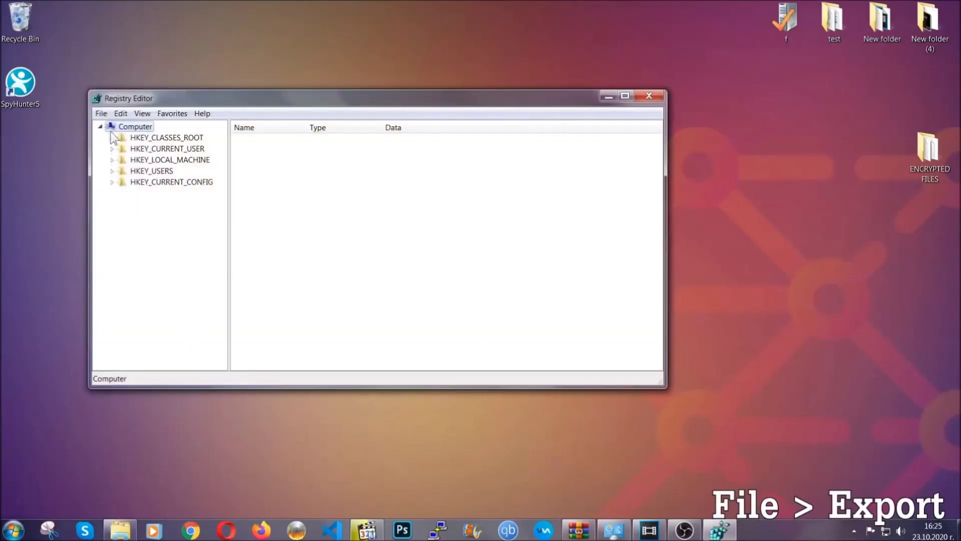
click(102, 115)
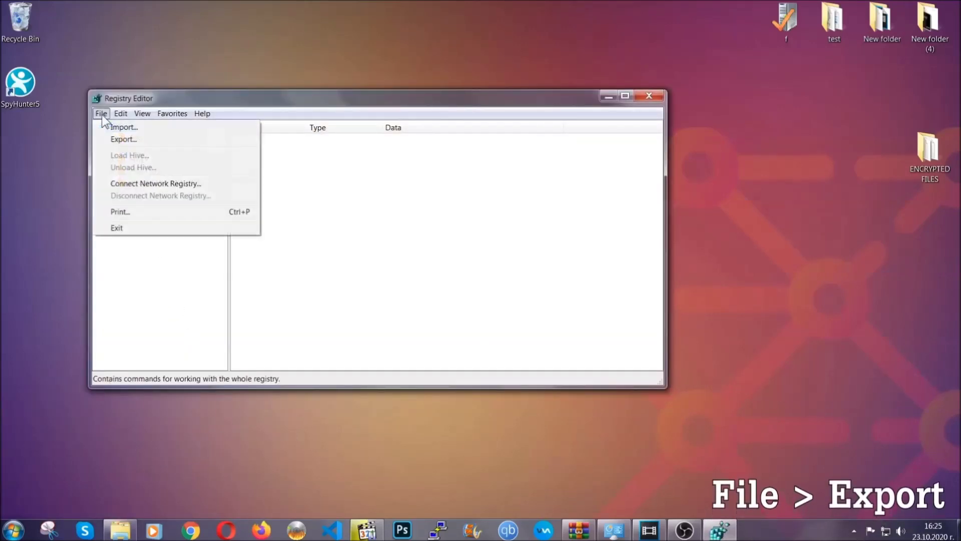
click(125, 139)
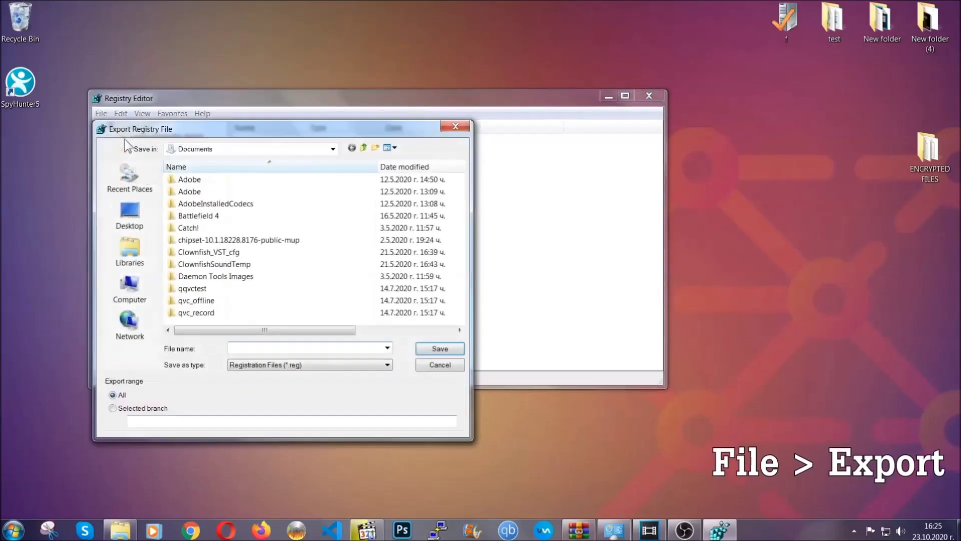
click(126, 214)
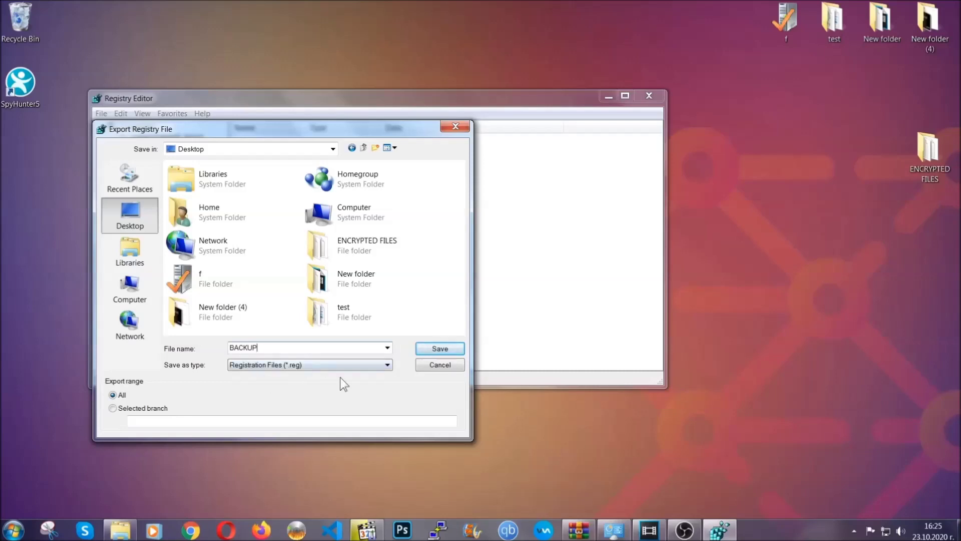
click(434, 350)
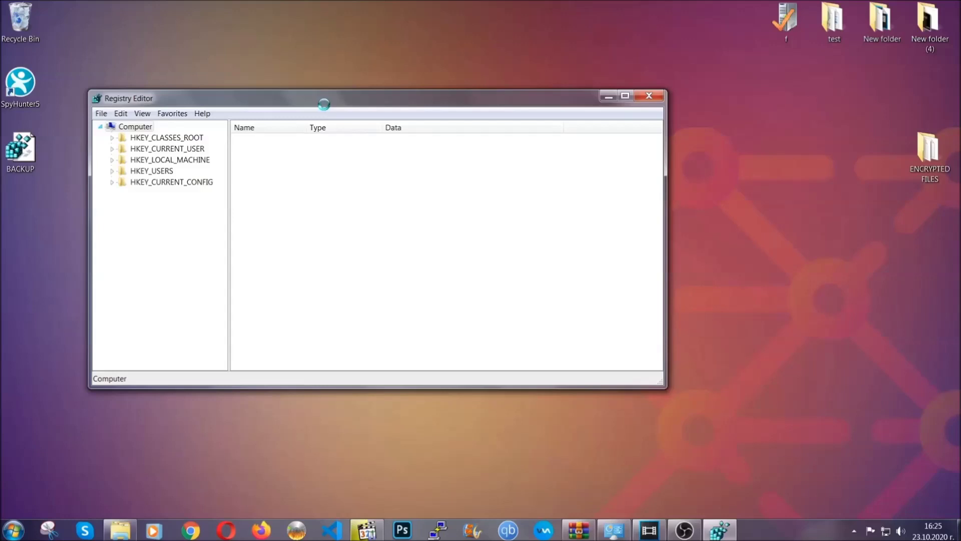
Step: Find RunOnce in the registry and open the HKEY_CURRENT_USER CurrentVersion Run key
drag(323, 104, 418, 136)
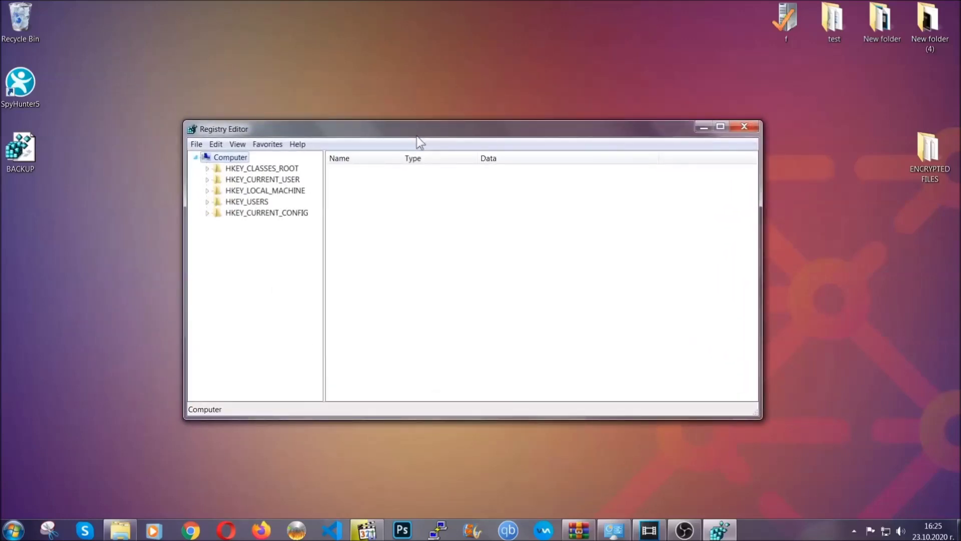
click(196, 144)
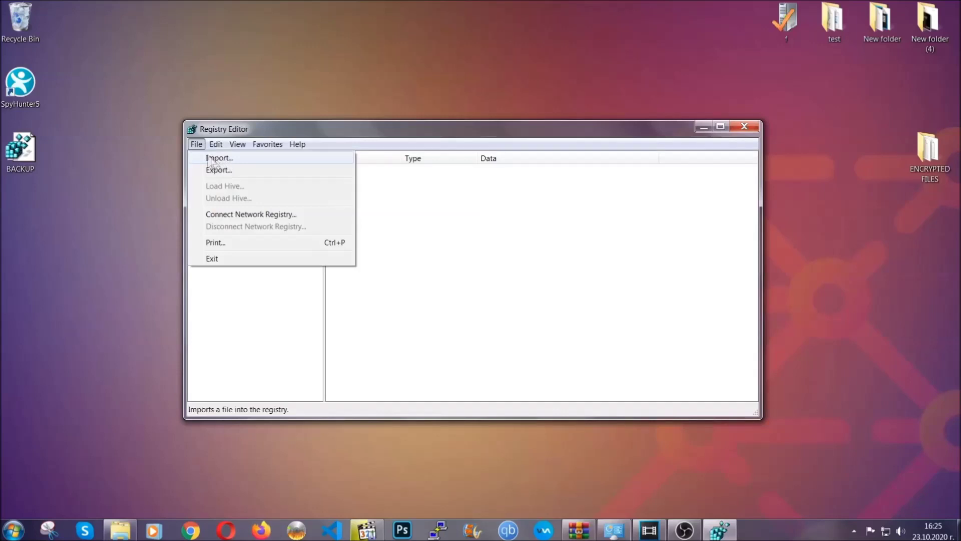
click(197, 145)
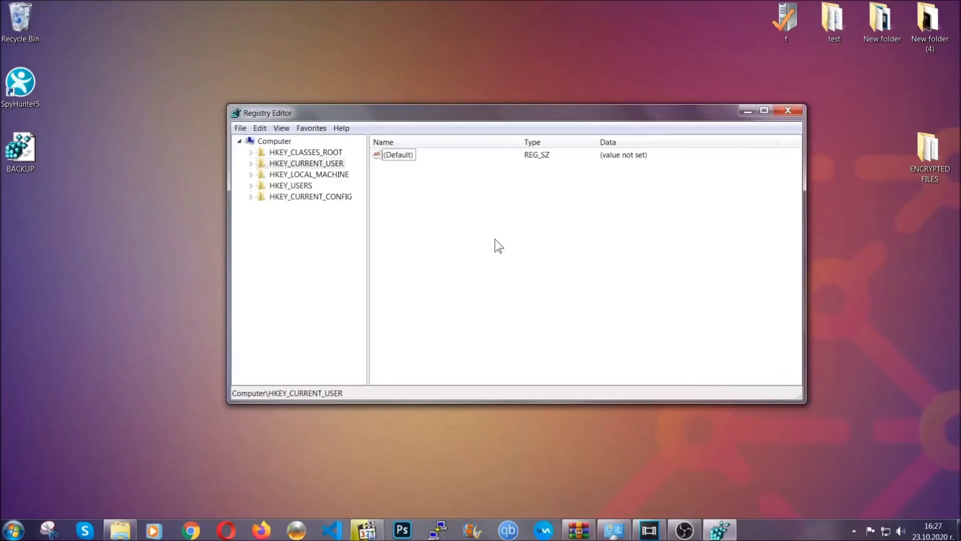
key(ctrl+f)
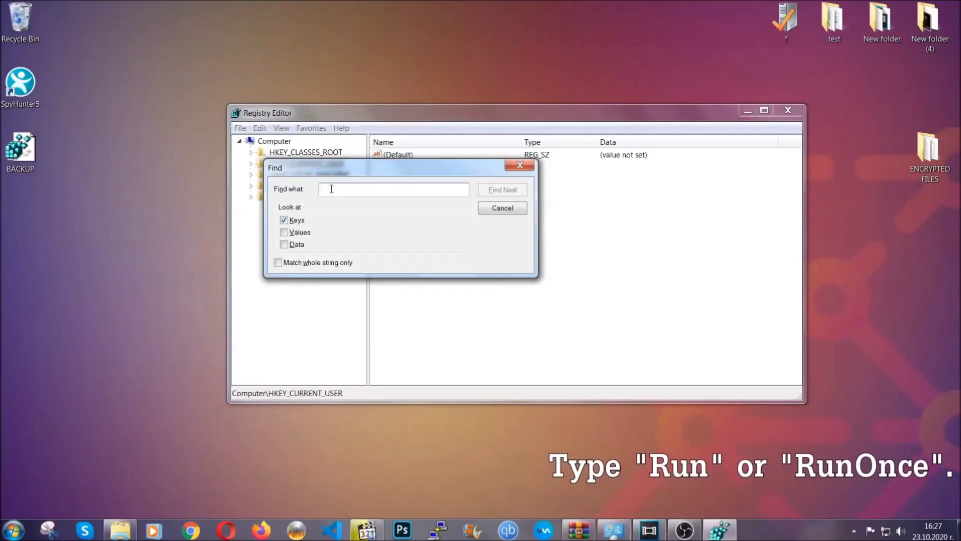
text(RunOnce)
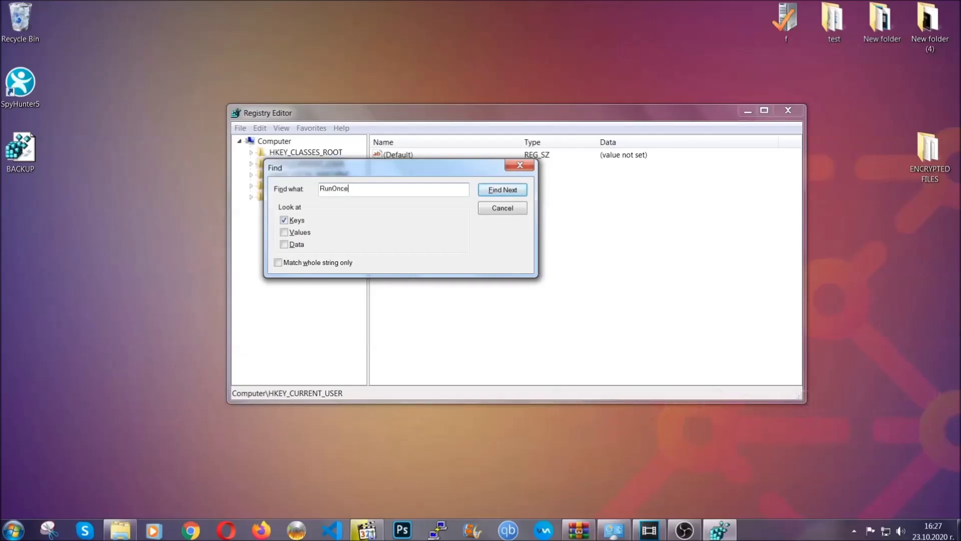
click(513, 193)
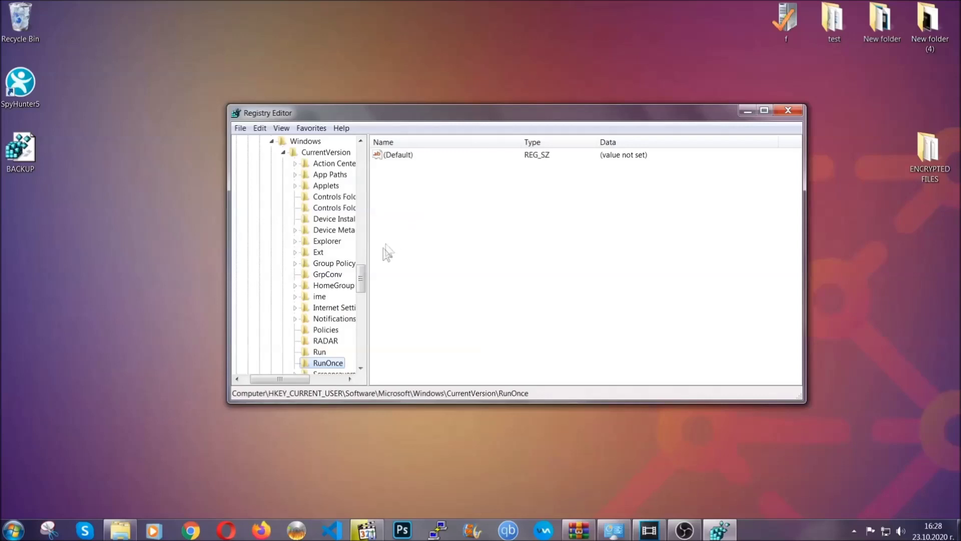
drag(362, 279, 360, 290)
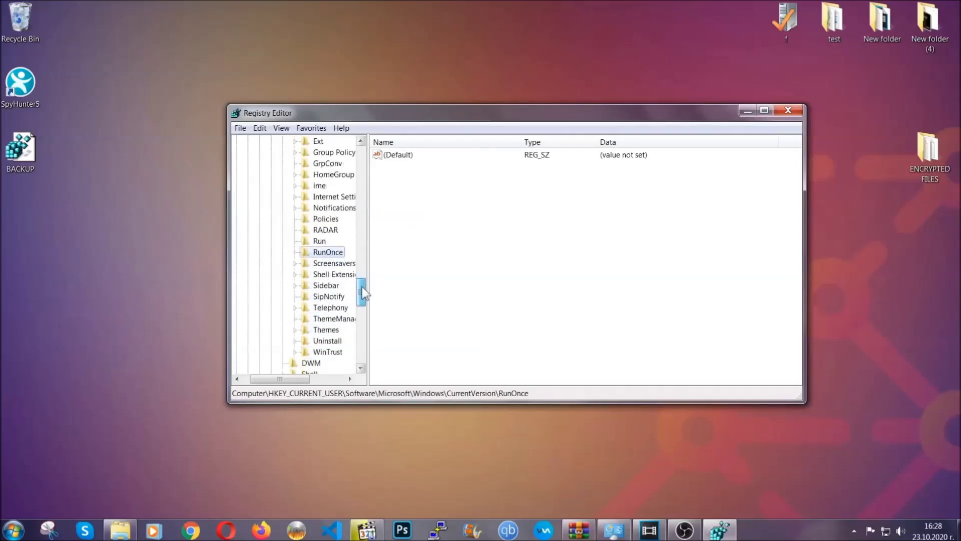
click(319, 242)
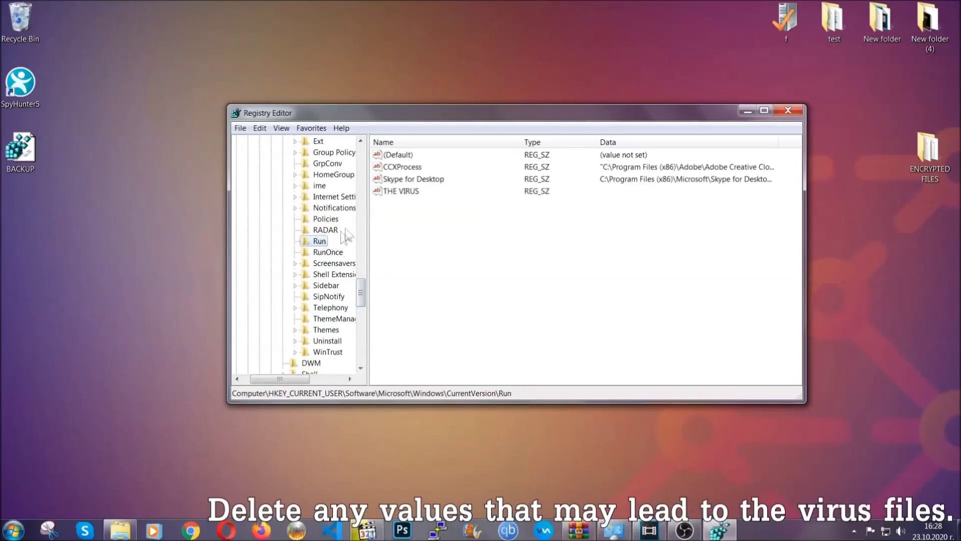
Step: Delete the THE VIRUS value from the Run key and close Registry Editor
click(394, 192)
right_click(394, 192)
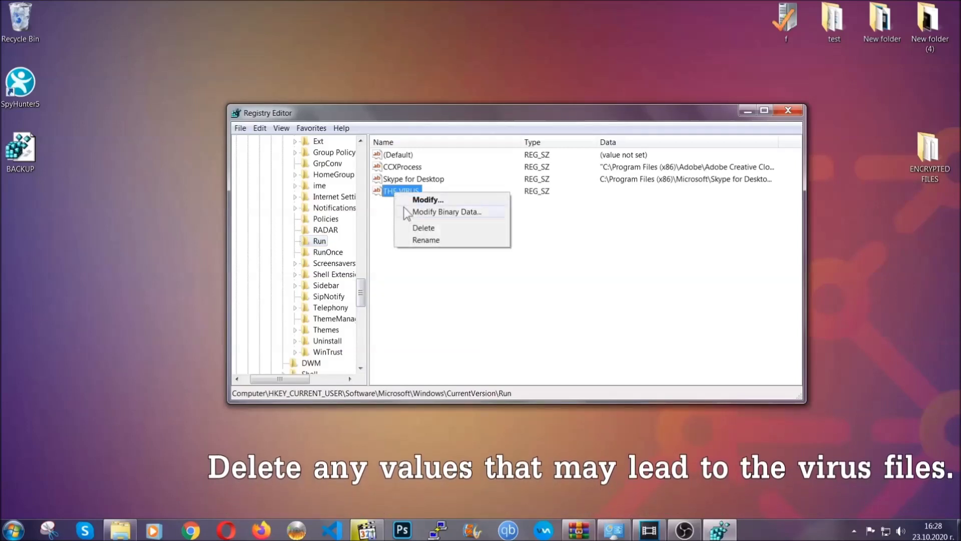
click(423, 228)
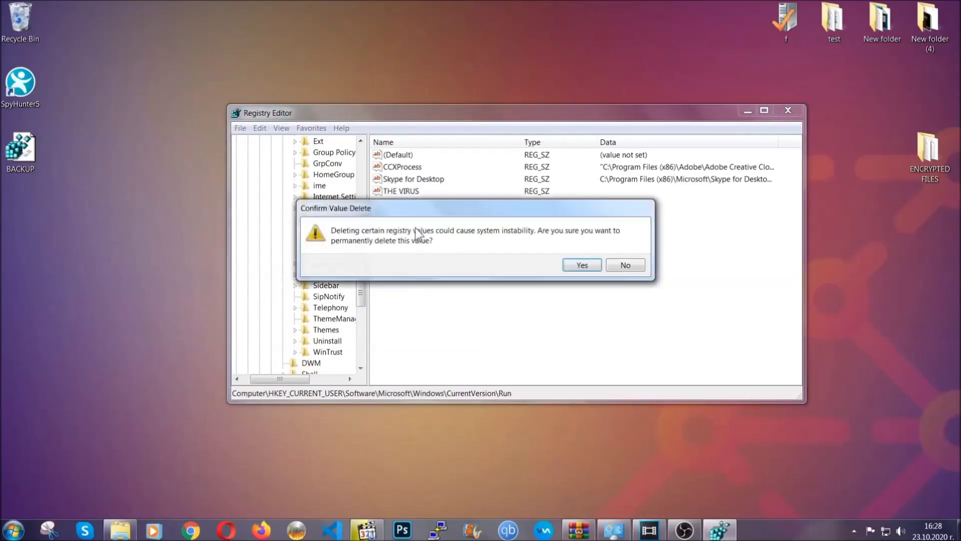
click(582, 265)
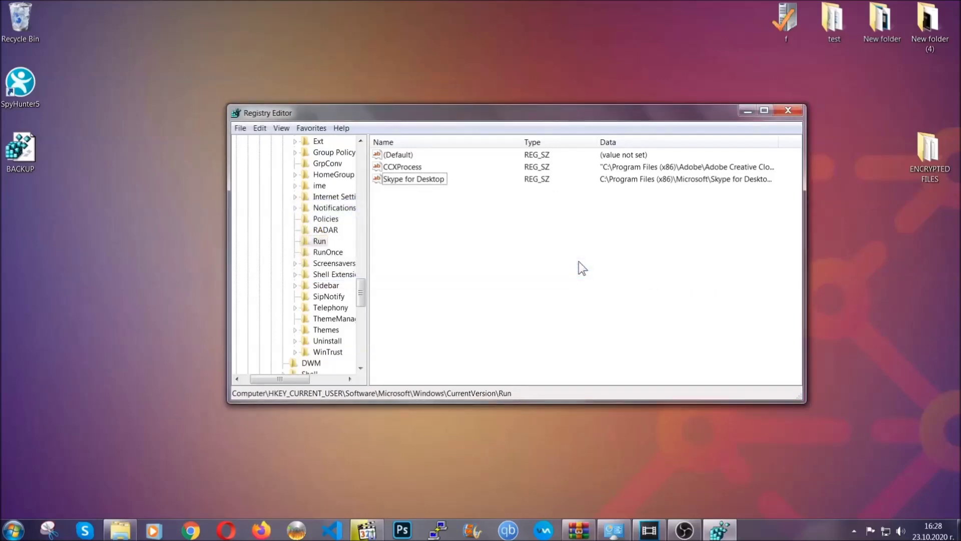
click(788, 110)
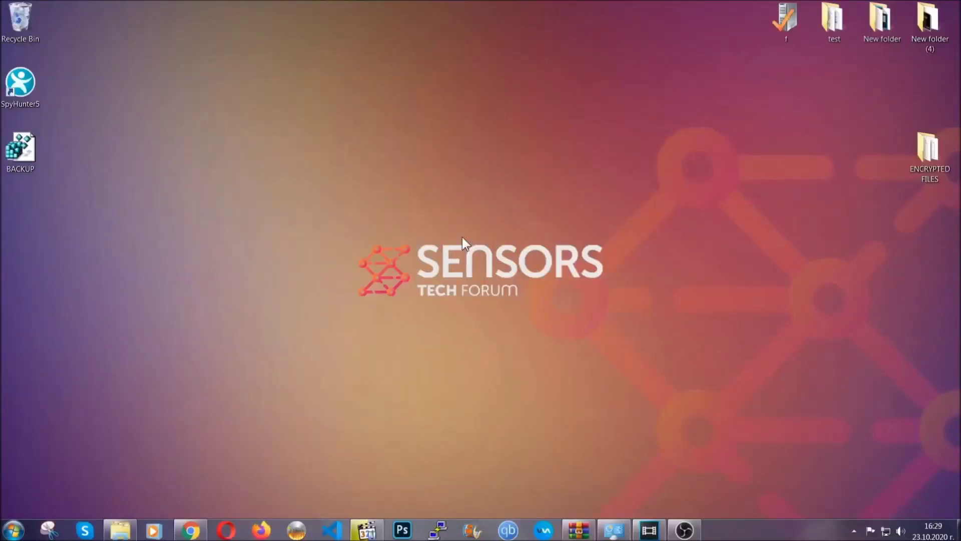
Step: Return to the file-restore article in Chrome and expand Method 2 - Restore Data via Windows Backup
click(190, 528)
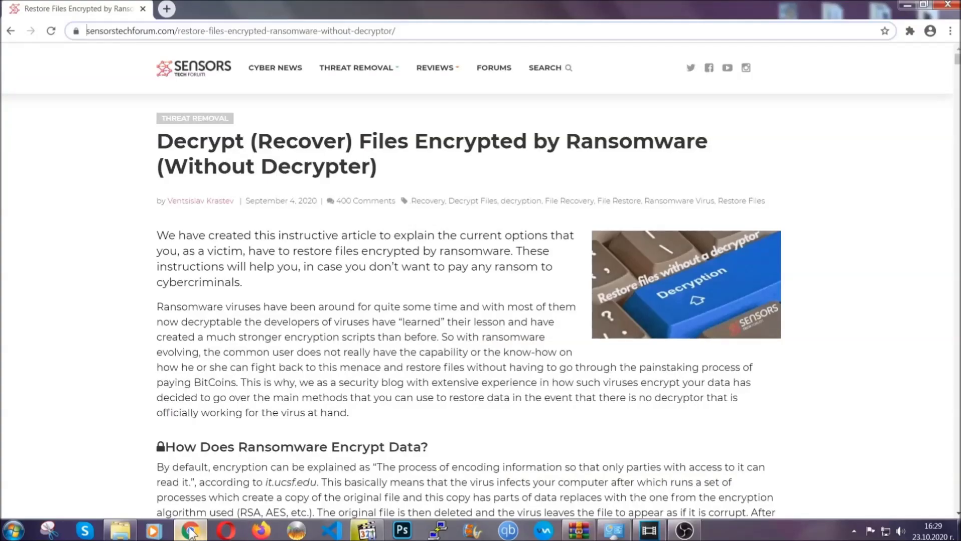
drag(87, 31, 434, 35)
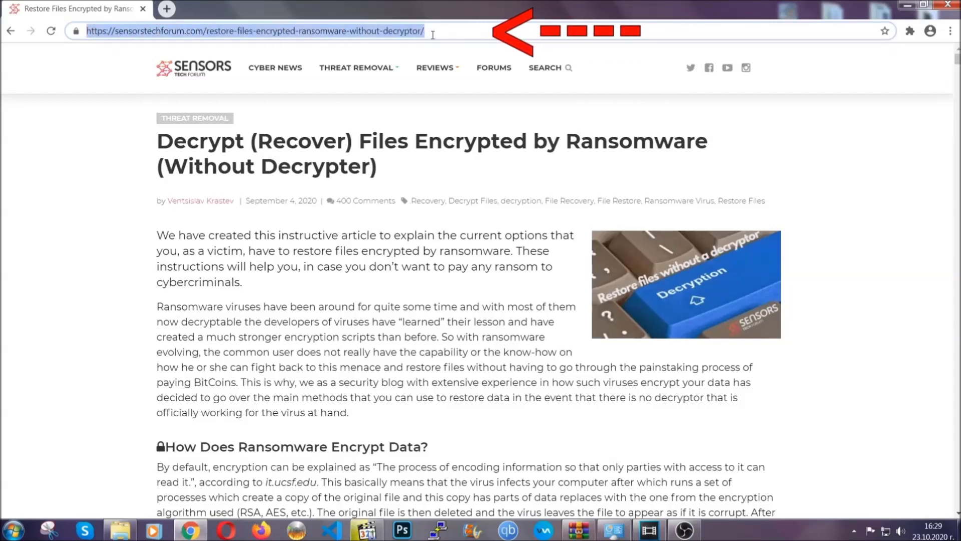
mouse_move(453, 132)
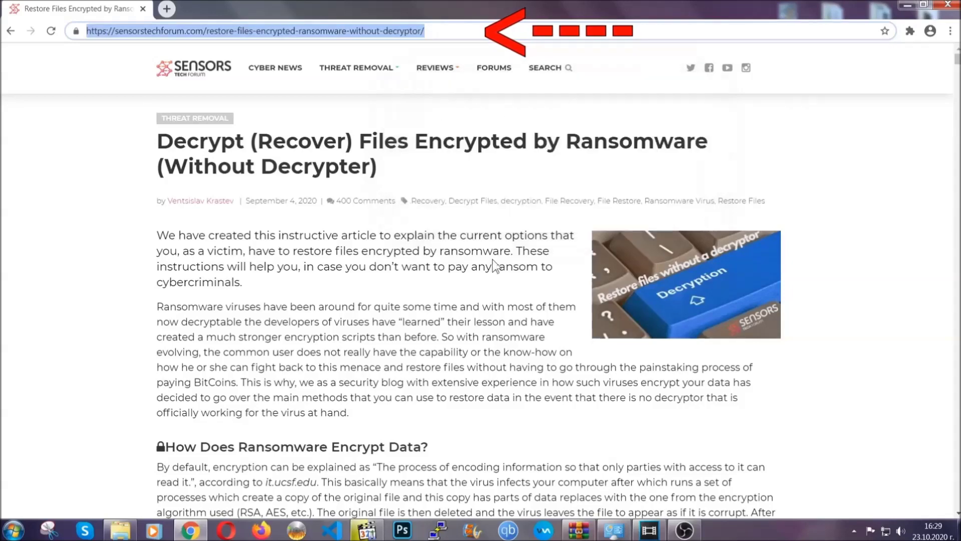
scroll(495, 268, down, 5)
scroll(494, 274, down, 8)
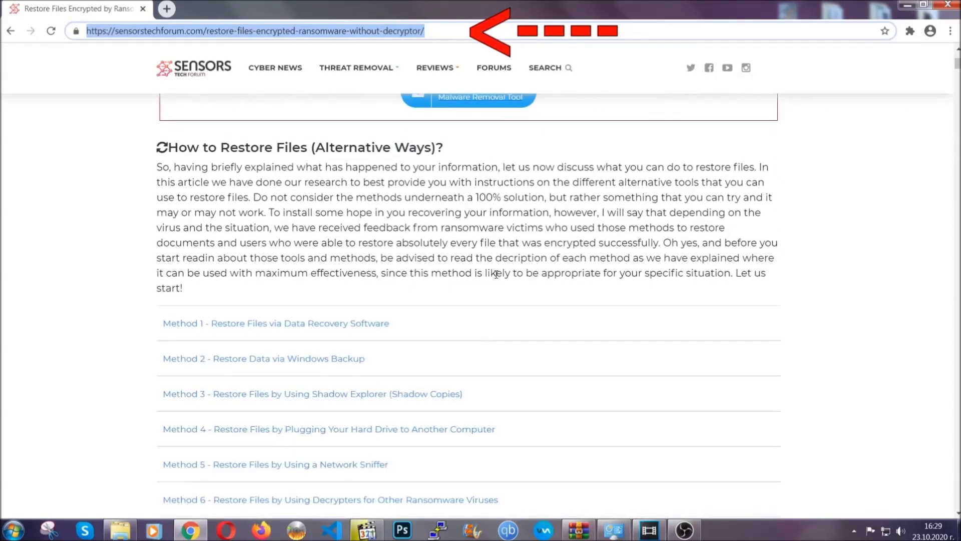
scroll(435, 274, down, 3)
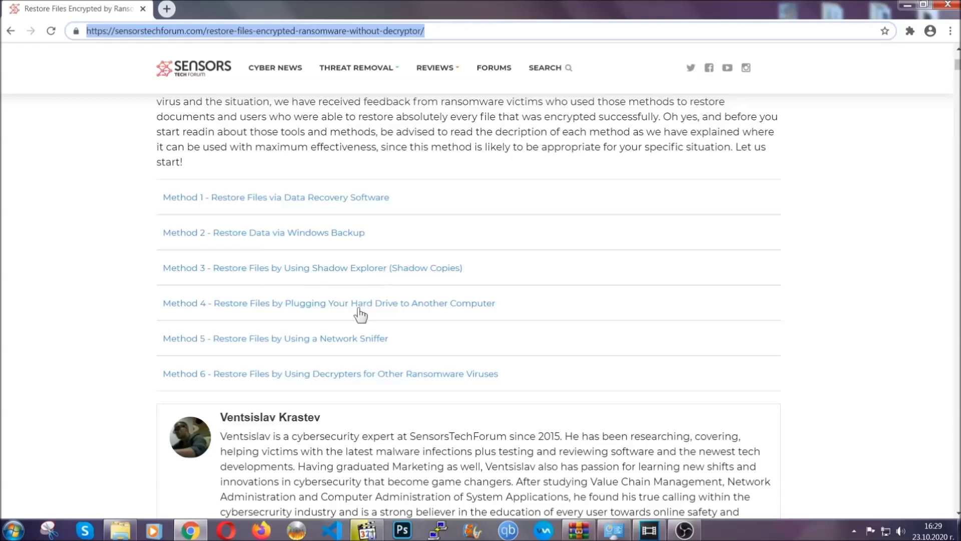
click(298, 231)
drag(280, 301, 341, 377)
Step: Expand Step1, Step2 and Step3 of the article's Windows Backup instructions
click(340, 377)
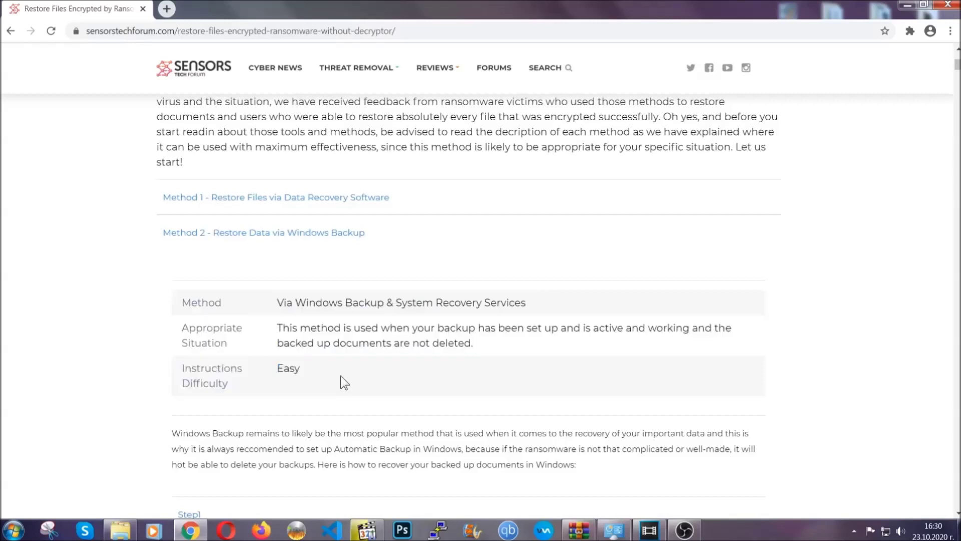
scroll(343, 373, down, 5)
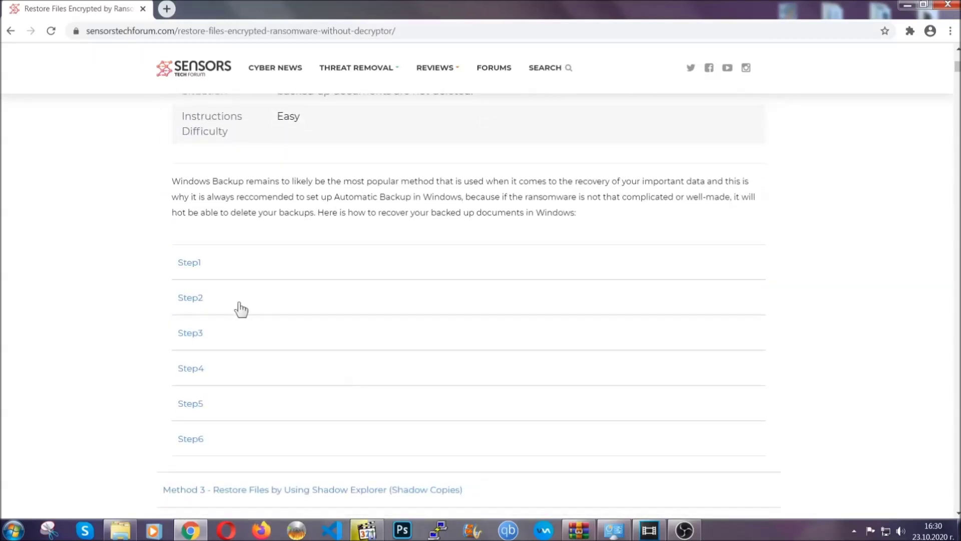
click(198, 264)
scroll(450, 311, down, 5)
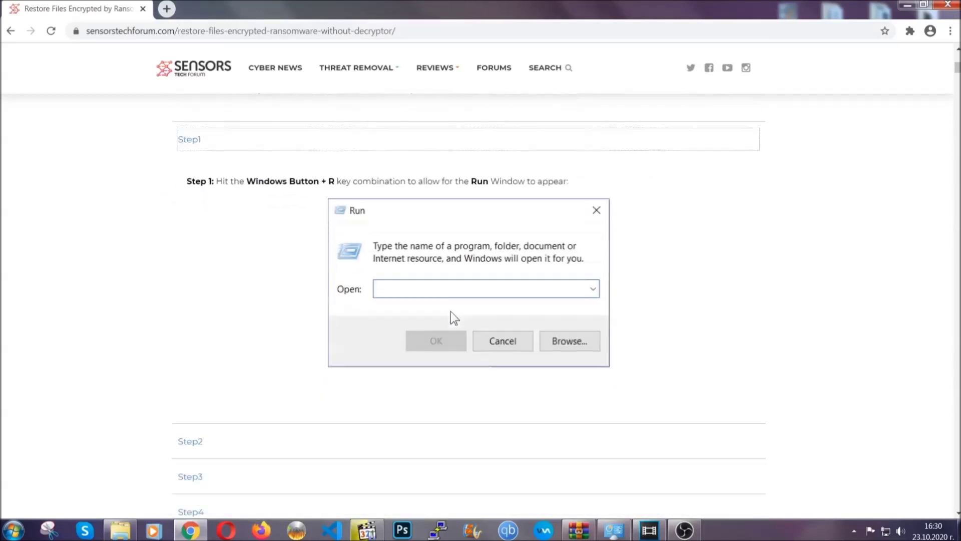
click(227, 314)
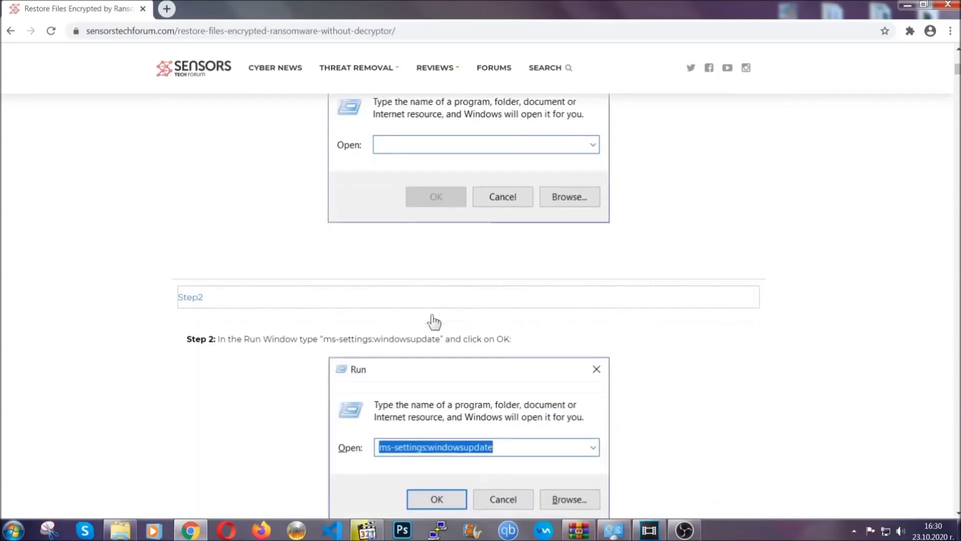
scroll(432, 323, down, 5)
click(279, 364)
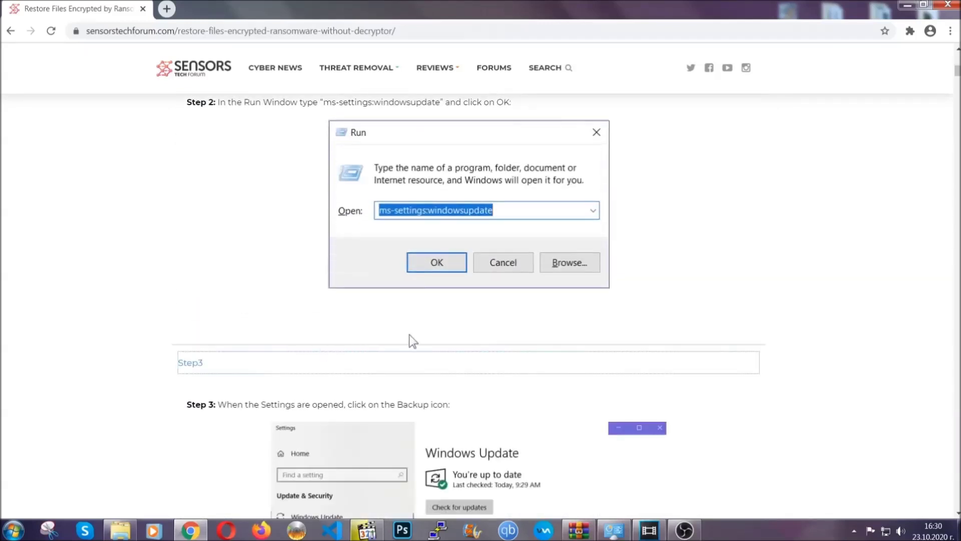
scroll(424, 339, down, 4)
Step: Read through the expanded steps, return to the top, and minimize Chrome to reveal the desktop
scroll(424, 341, down, 3)
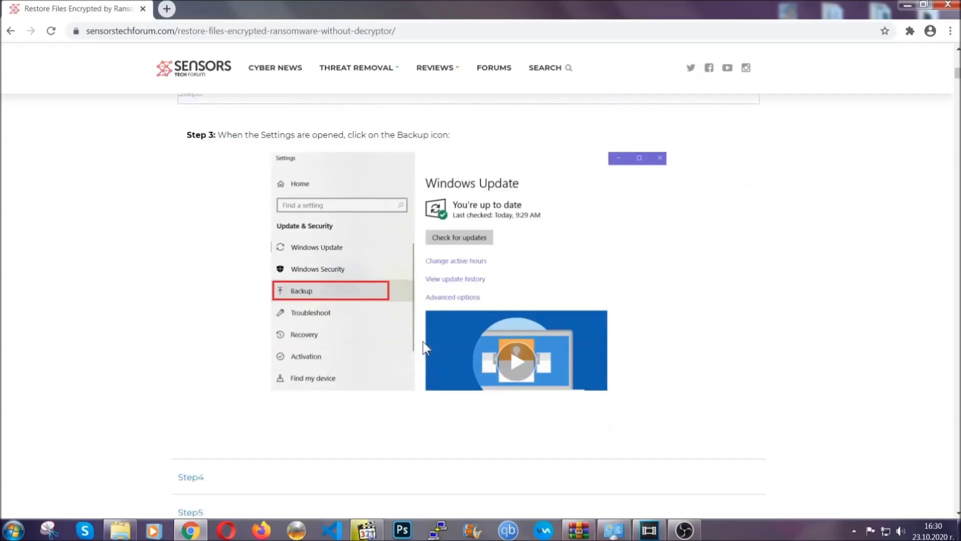
scroll(422, 342, down, 2)
scroll(422, 343, down, 7)
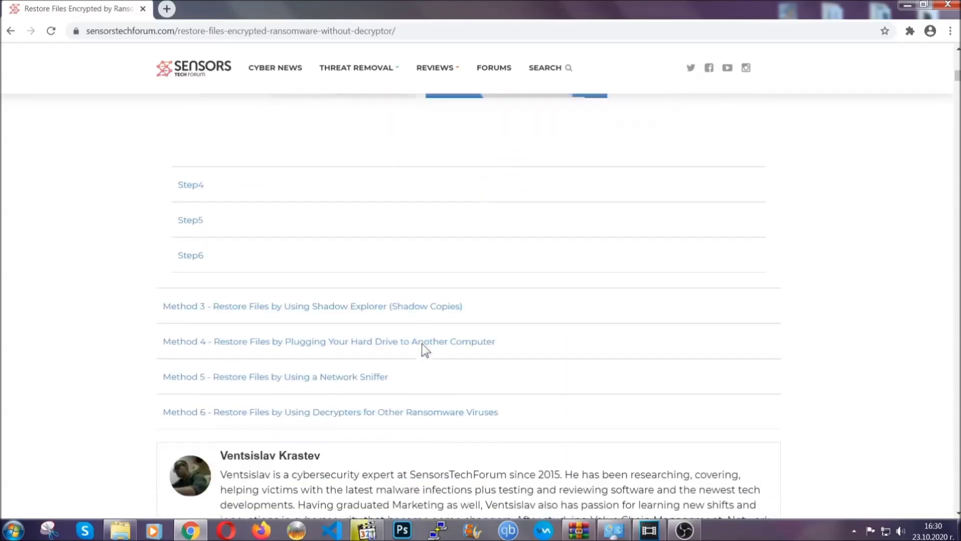
scroll(422, 343, up, 20)
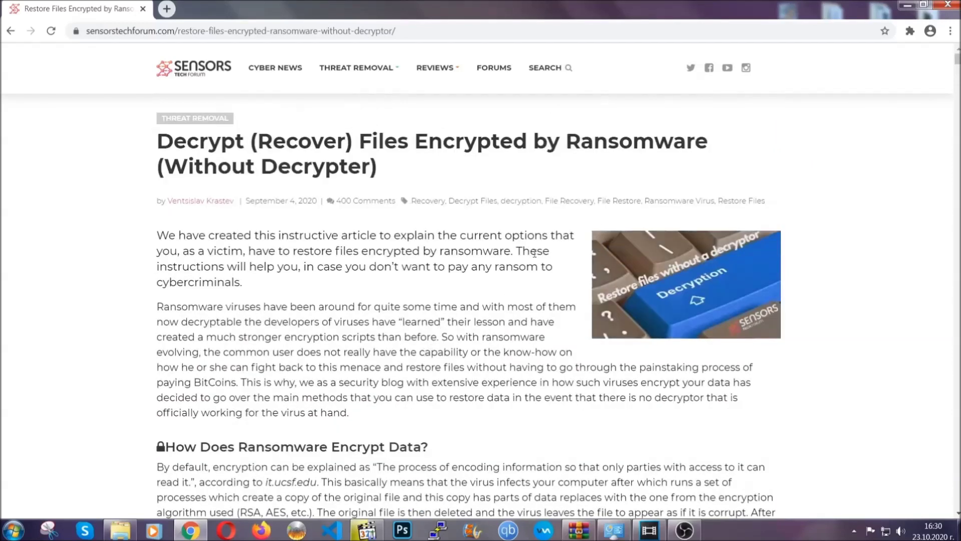
click(906, 6)
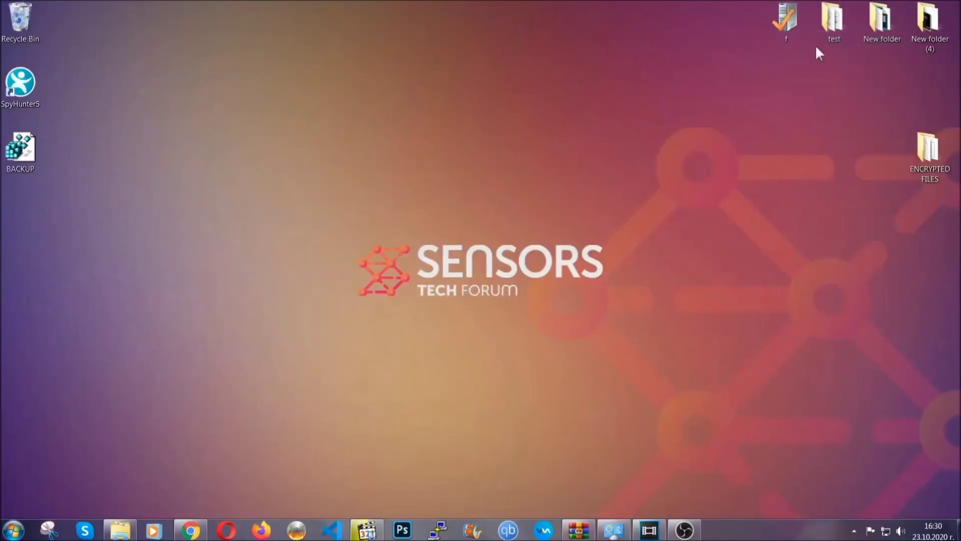